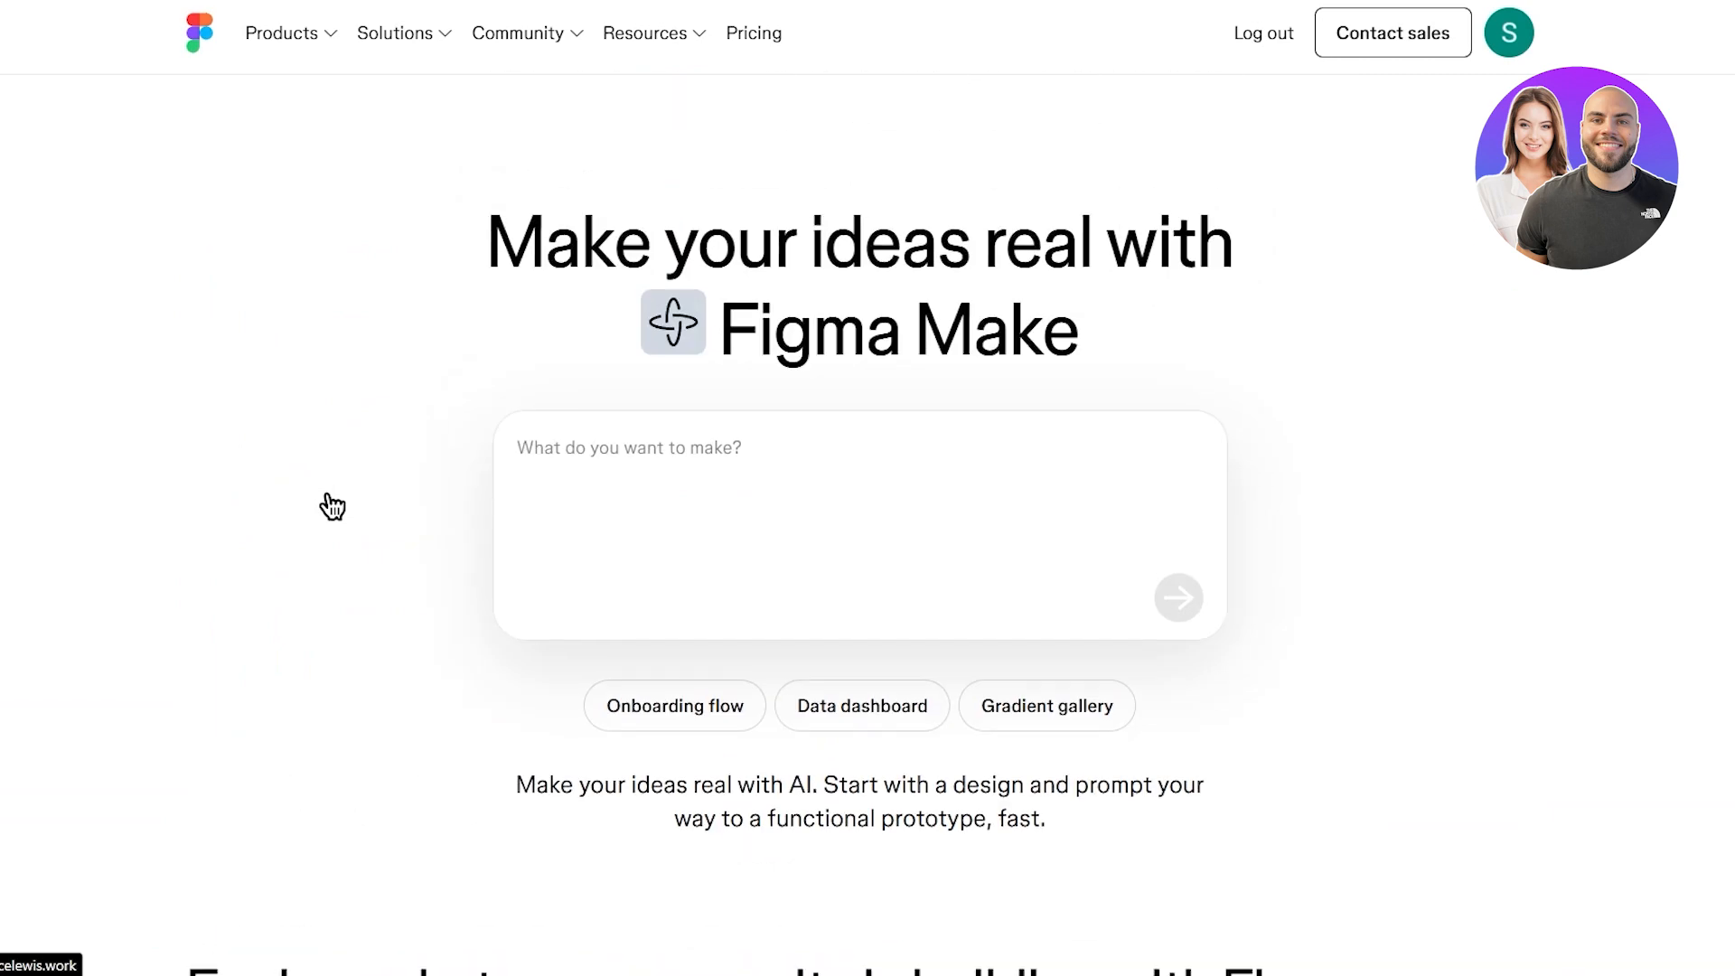
- Deselect the Figma Make heading and focus the empty prompt box
{"action": "left_click_drag", "start_coordinate": [726, 354], "coordinate": [1069, 338]}
{"action": "left_click", "coordinate": [1385, 378]}
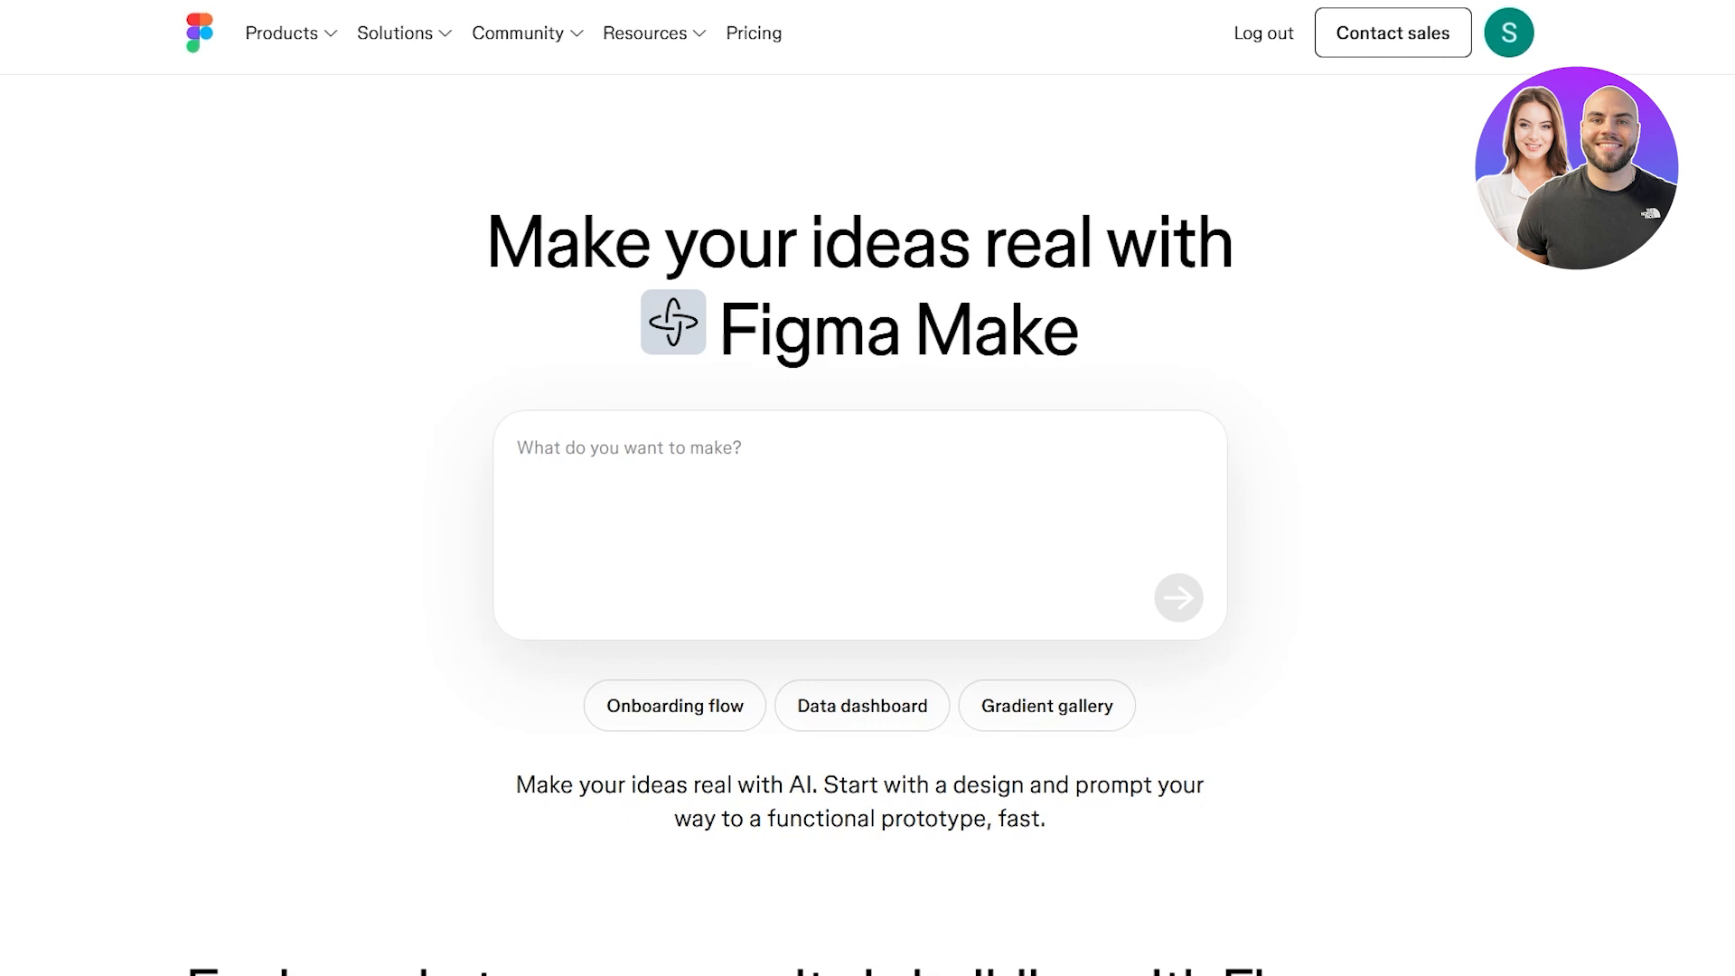
{"action": "scroll", "coordinate": [426, 464], "scroll_direction": "down", "scroll_amount": 3}
{"action": "scroll", "coordinate": [469, 440], "scroll_direction": "up", "scroll_amount": 2}
{"action": "scroll", "coordinate": [337, 431], "scroll_direction": "down", "scroll_amount": 1}
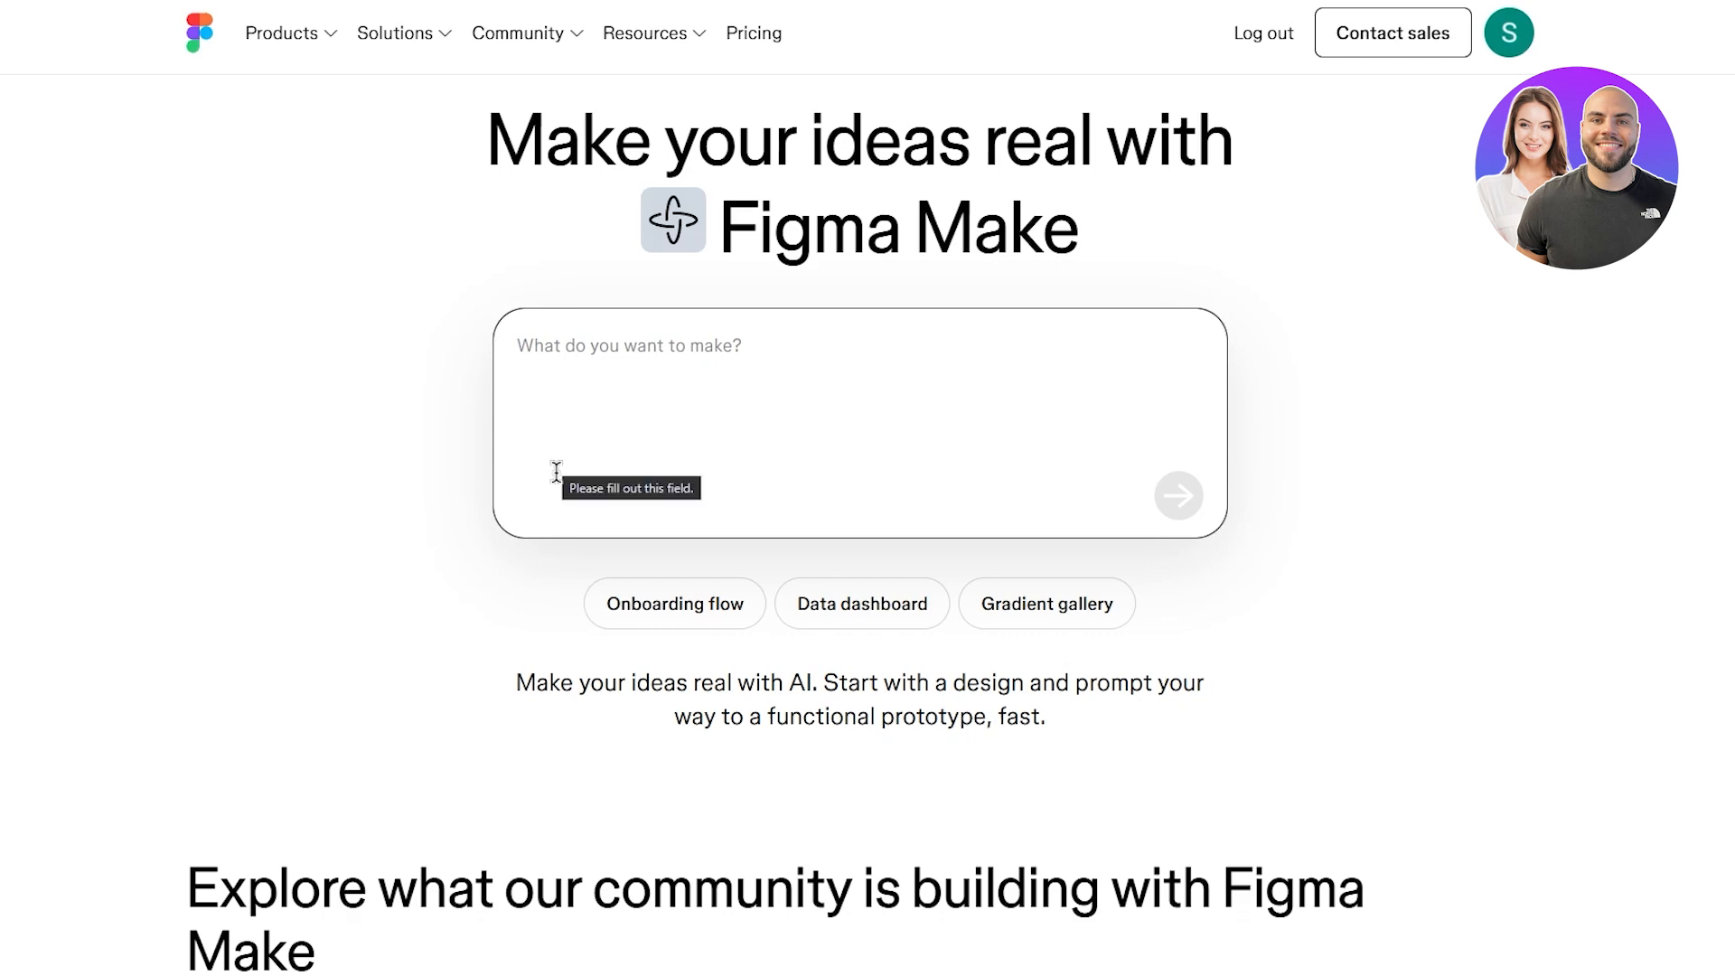
{"action": "left_click", "coordinate": [724, 375]}
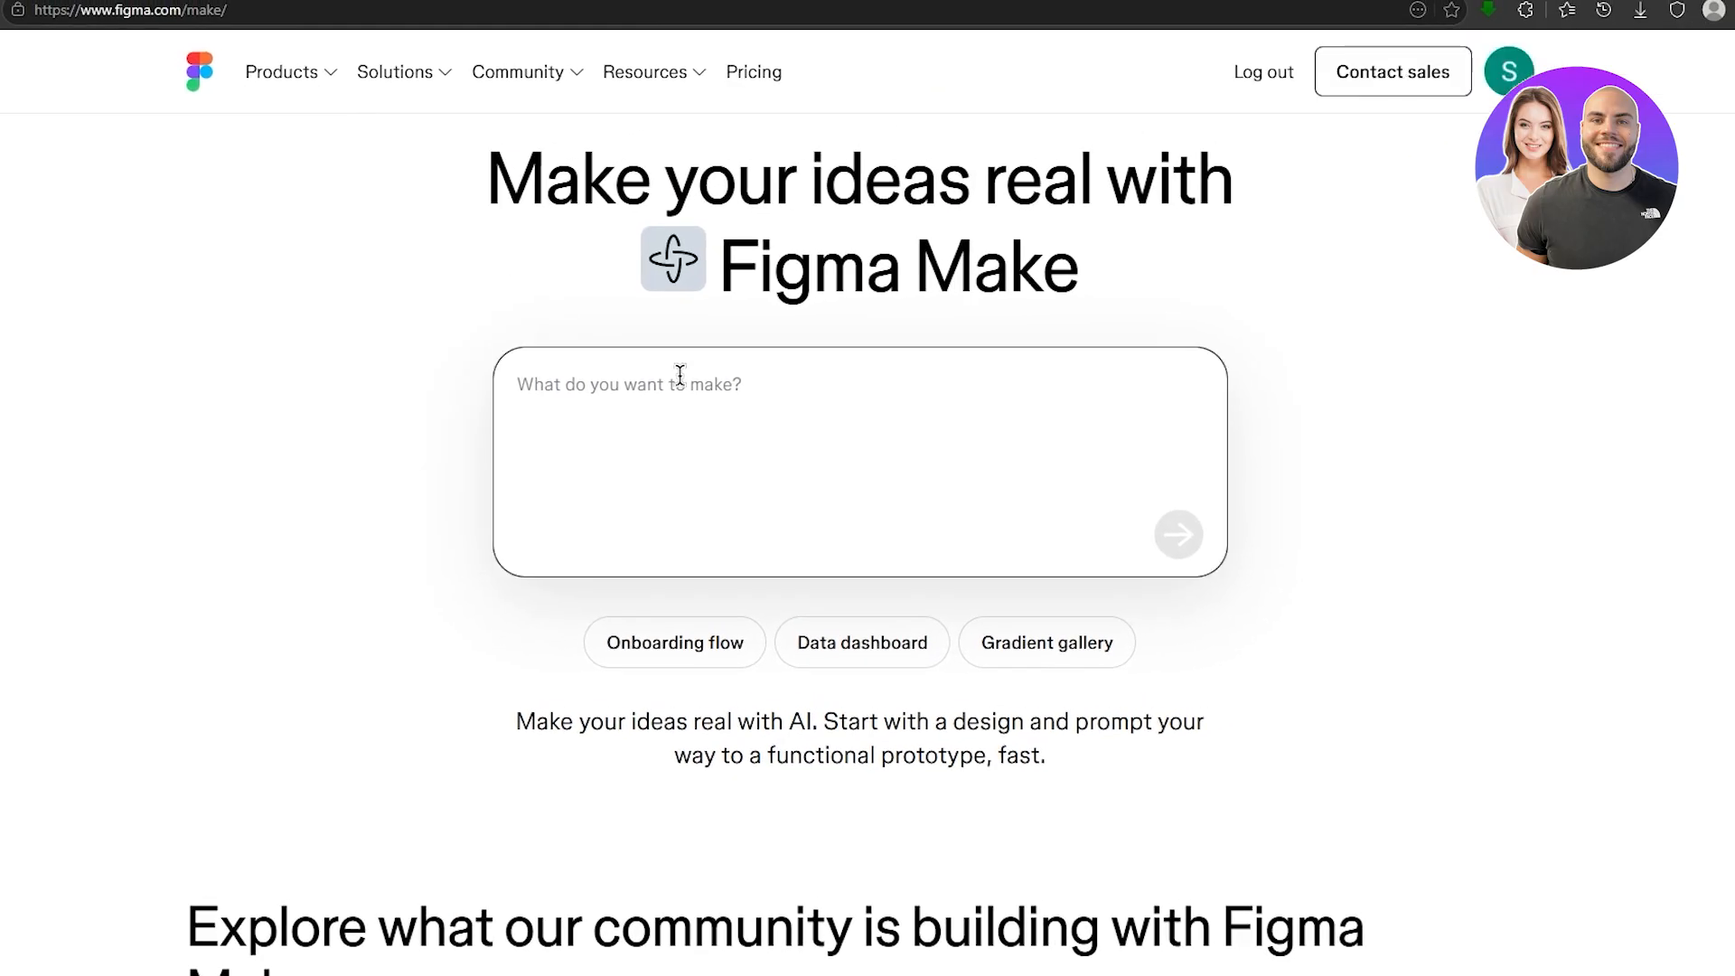
{"action": "left_click", "coordinate": [707, 432]}
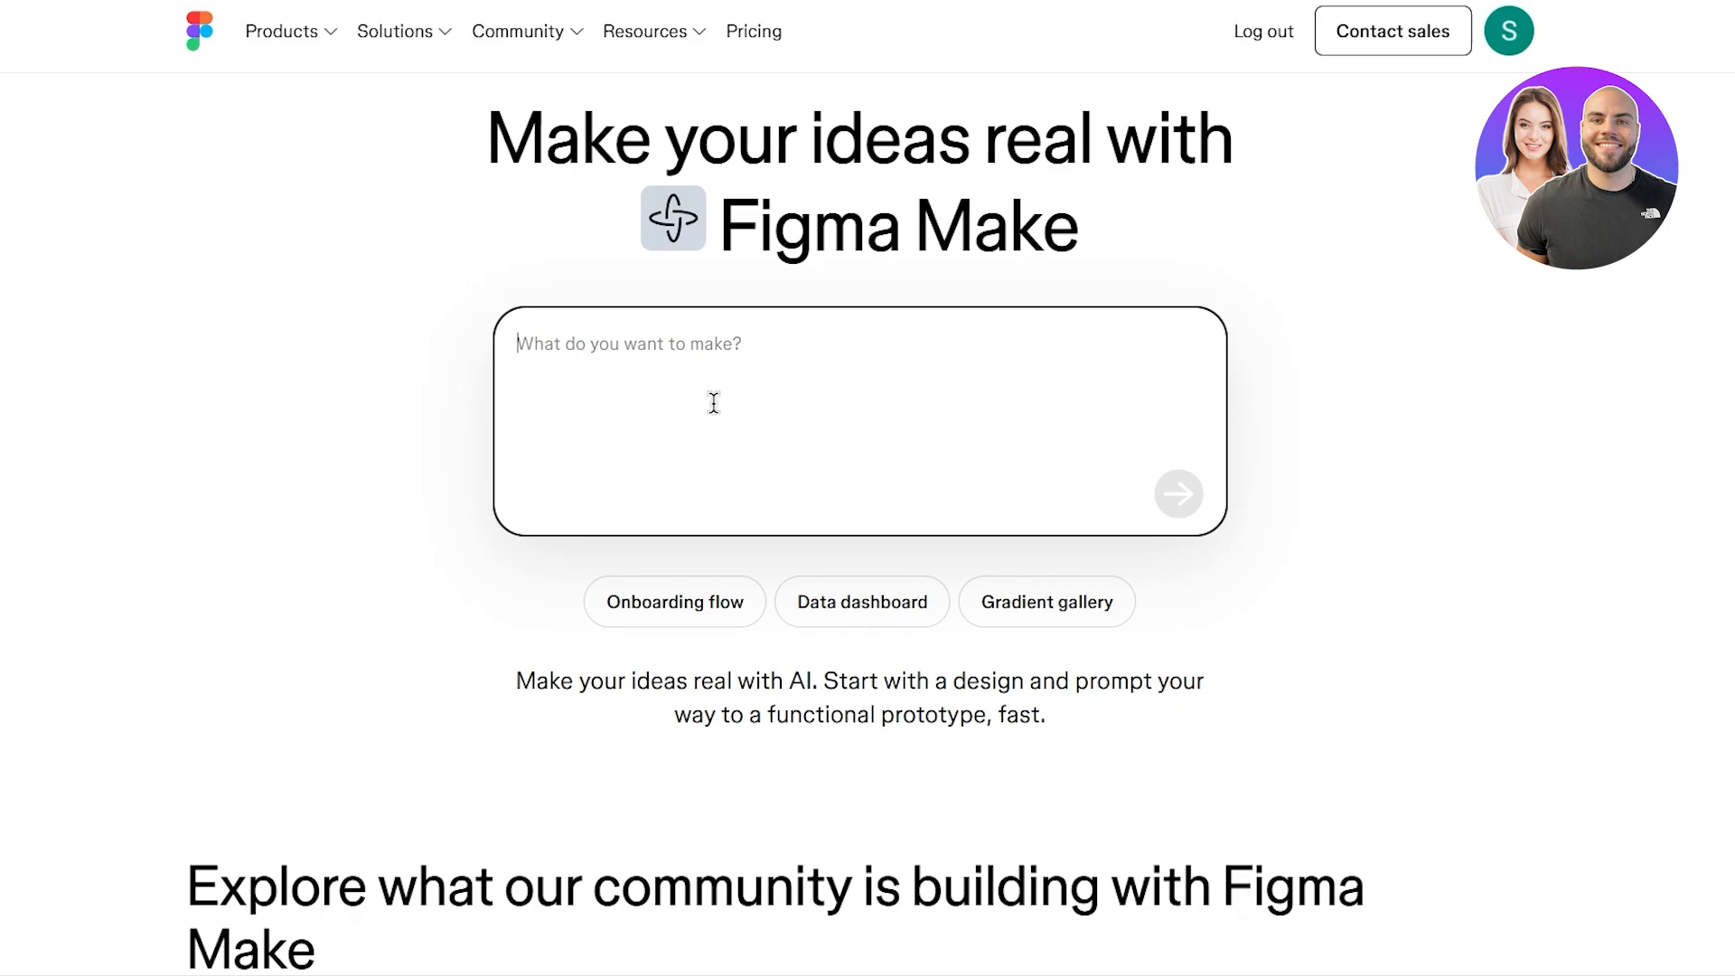
- Open nike.com in a new tab, then go to Google Gemini in another tab
{"action": "key", "text": "ctrl+t"}
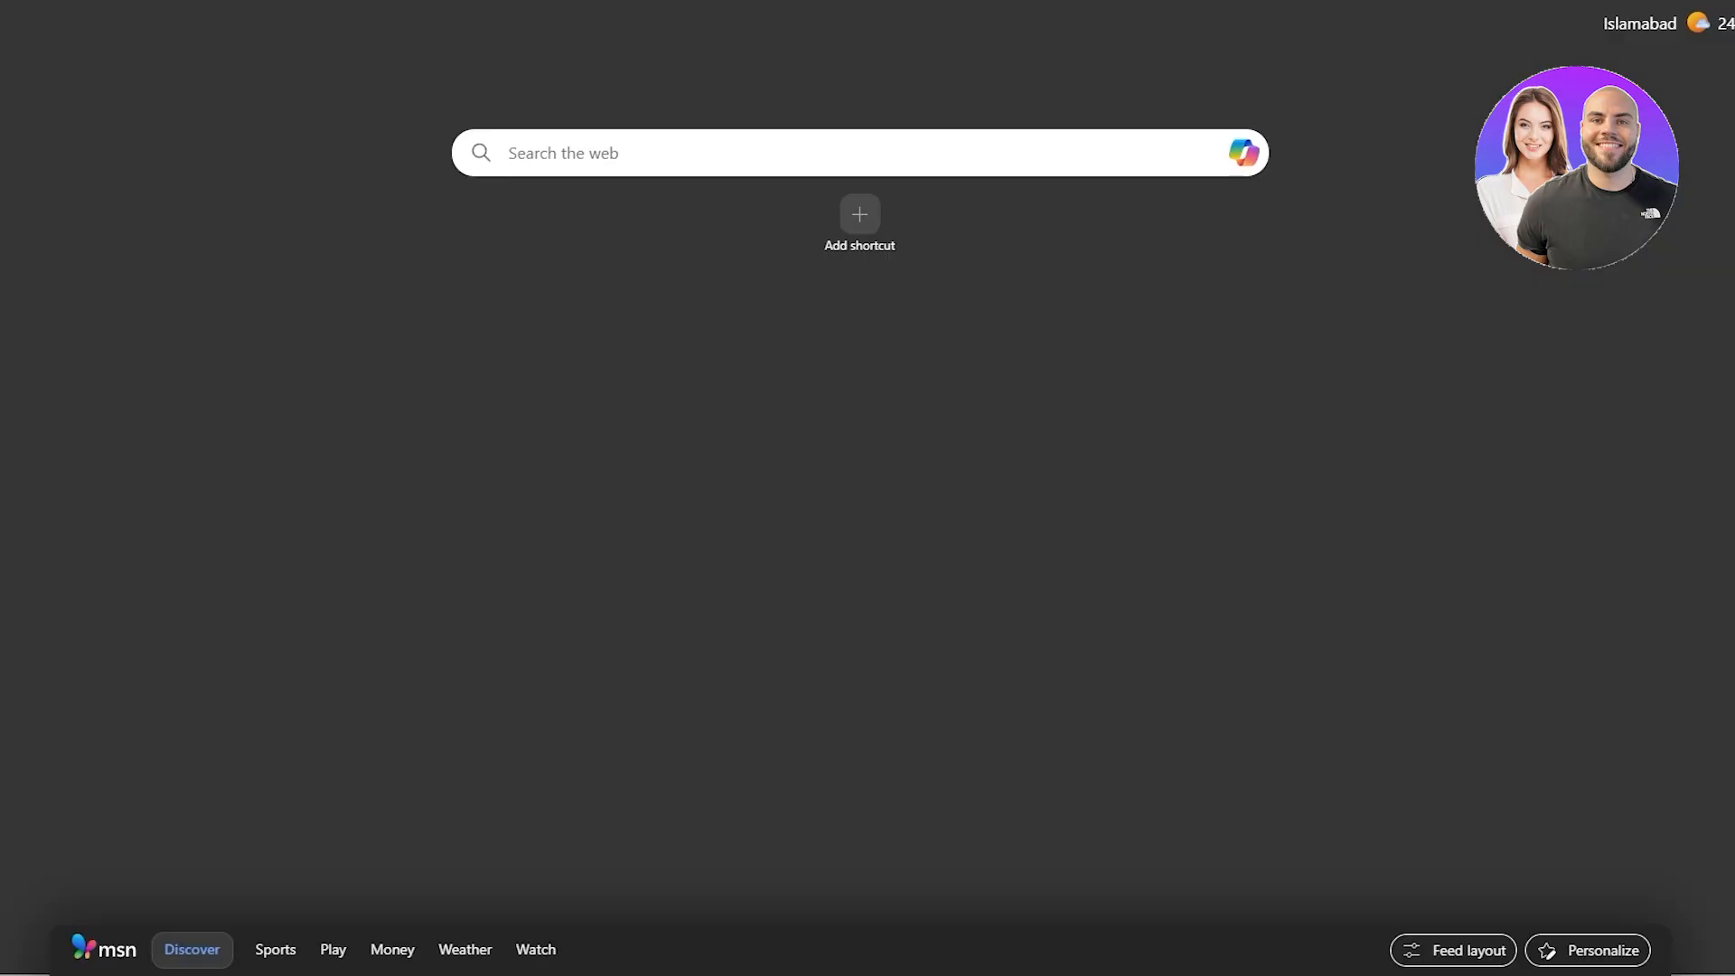
{"action": "type", "text": "nike.com"}
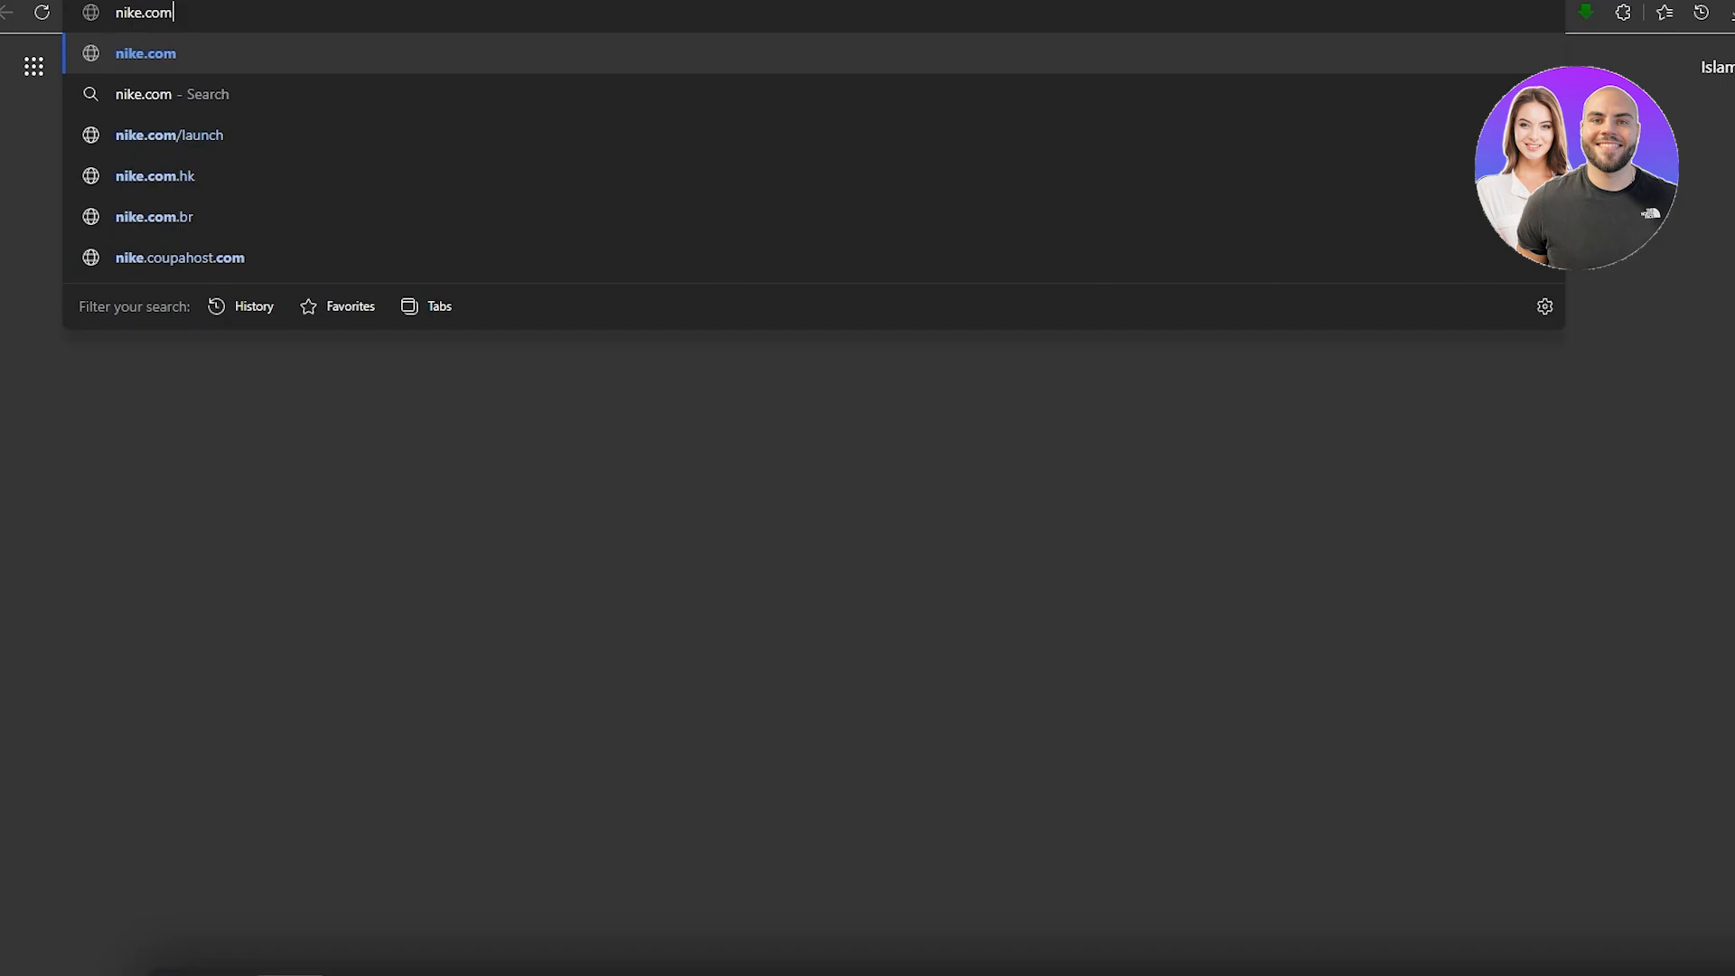
{"action": "key", "text": "Return"}
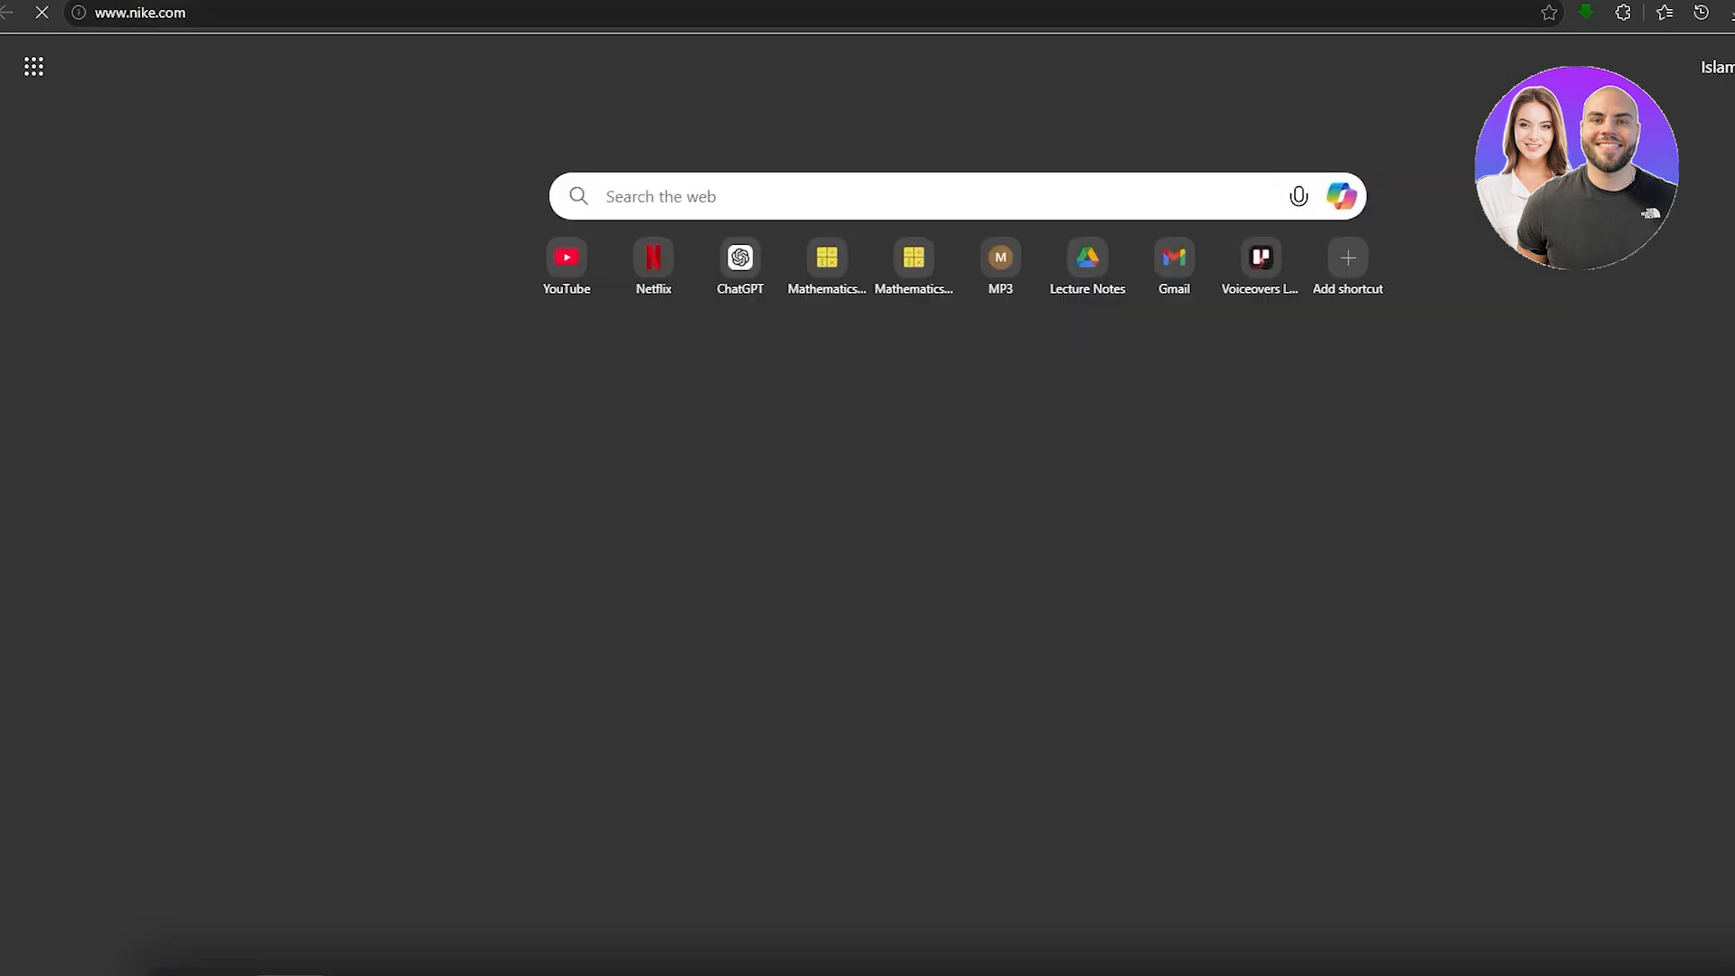
{"action": "key", "text": "ctrl+t"}
{"action": "type", "text": "chatgpt"}
{"action": "key", "text": "Return"}
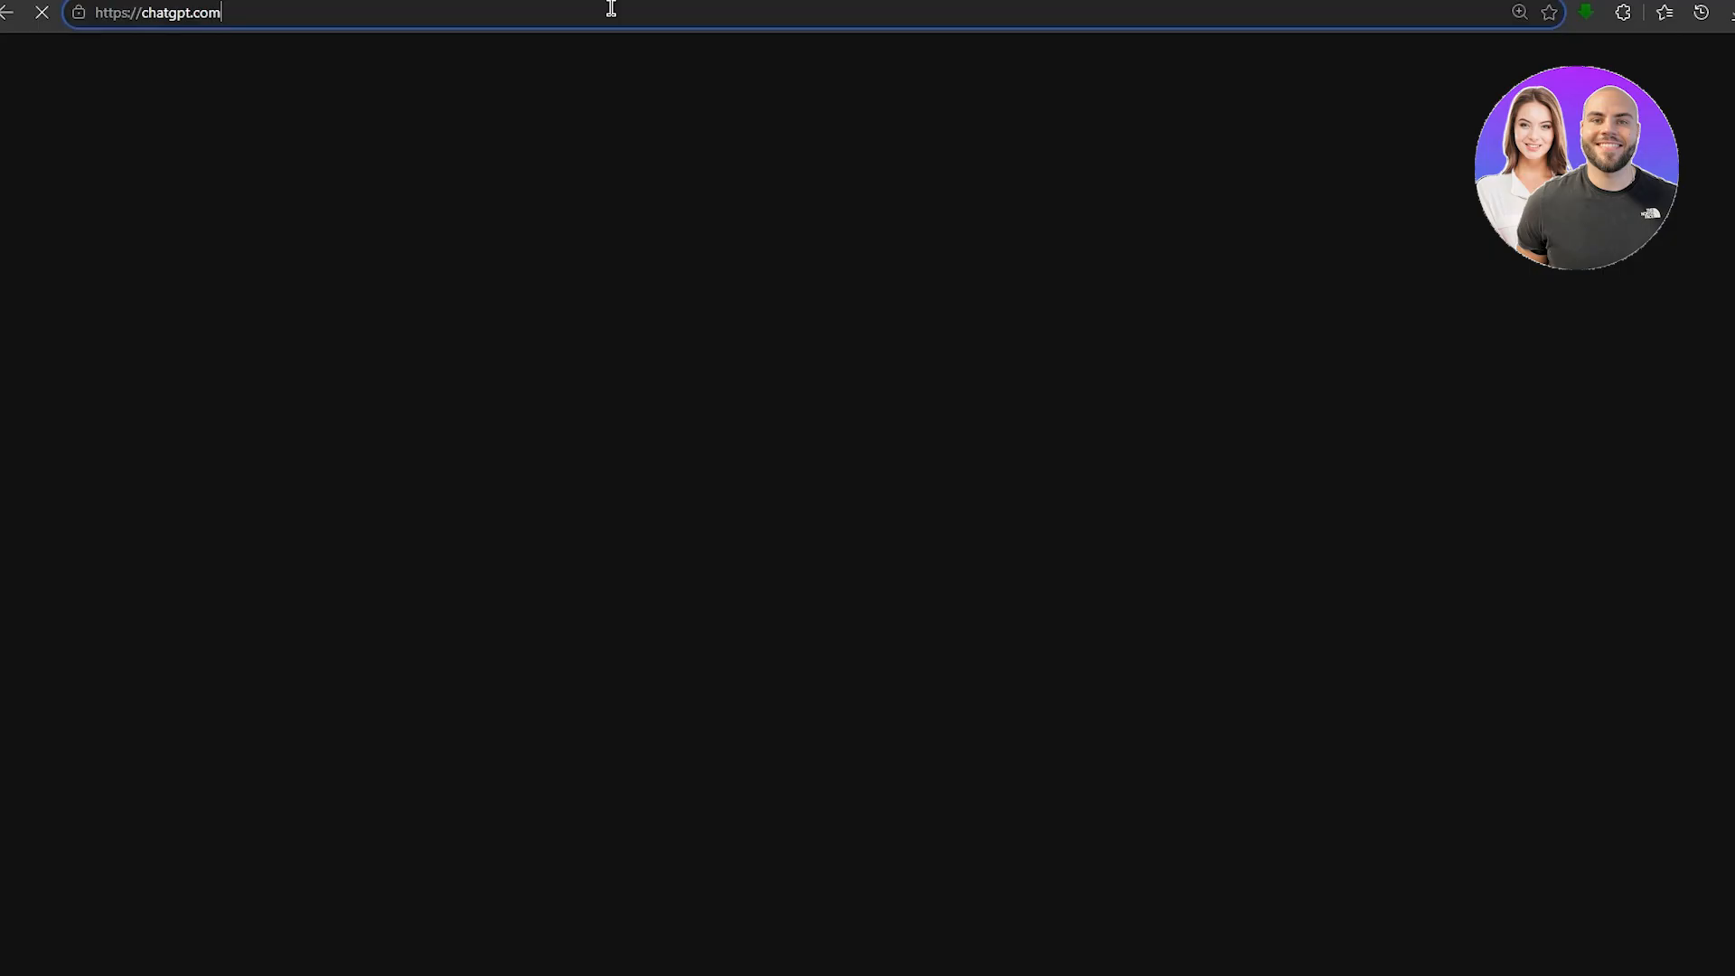
{"action": "left_click", "coordinate": [611, 8]}
{"action": "type", "text": "gemi"}
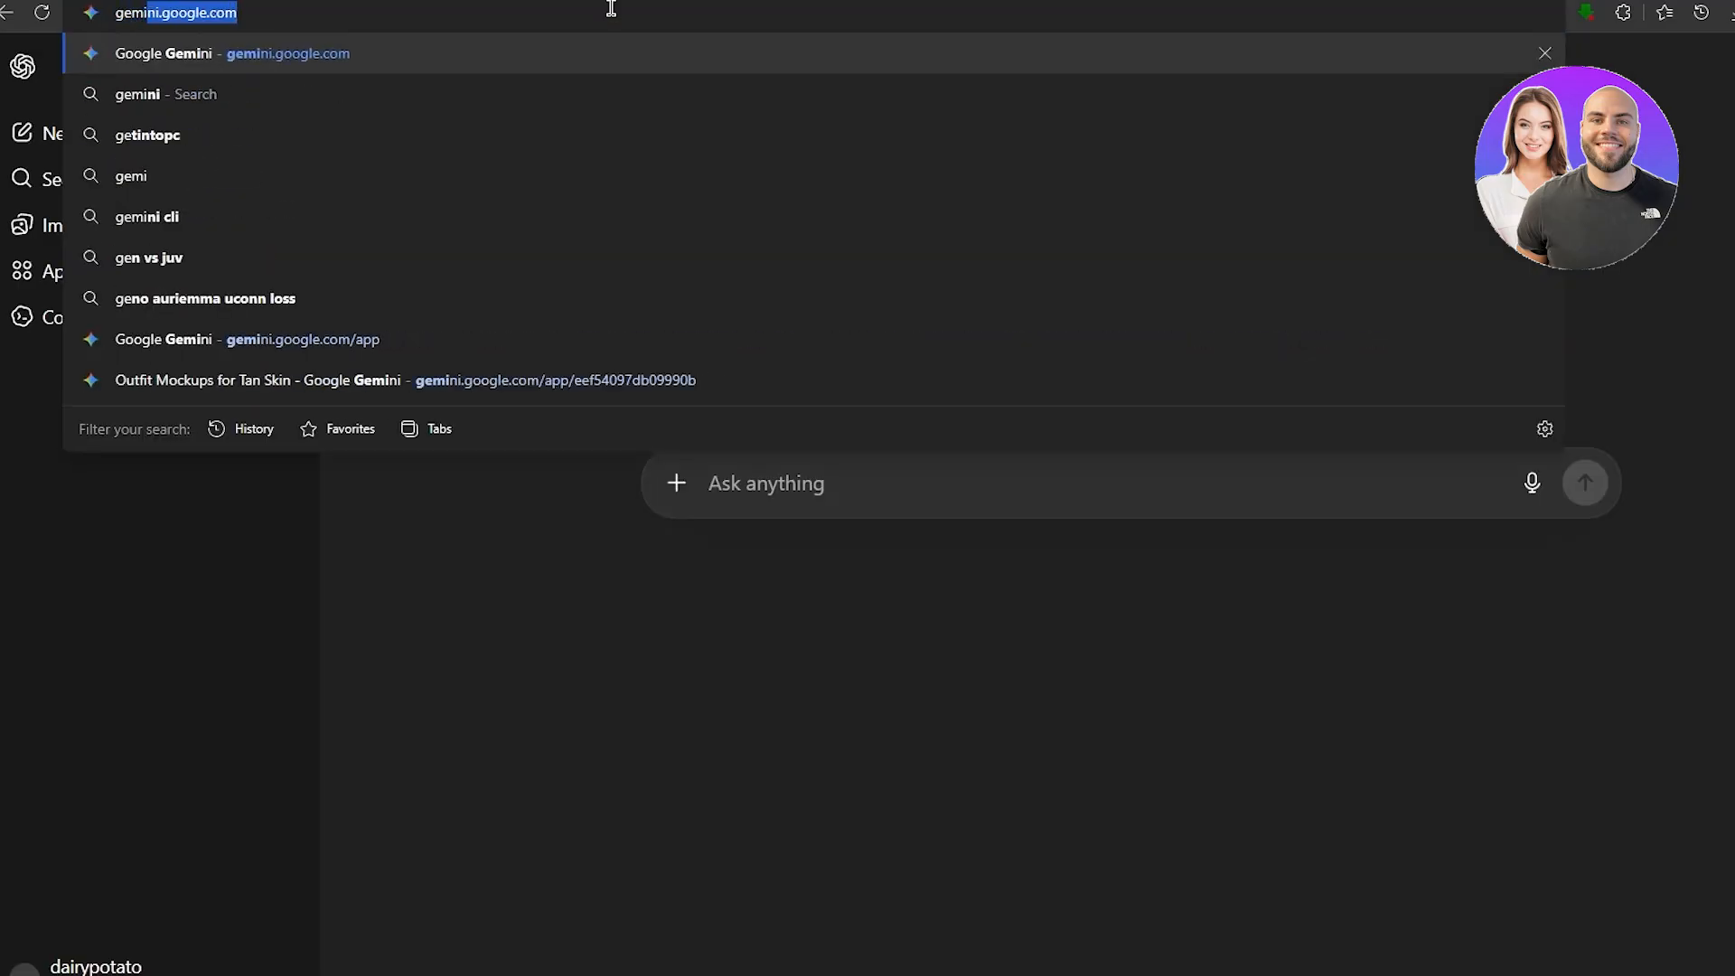
{"action": "key", "text": "Return"}
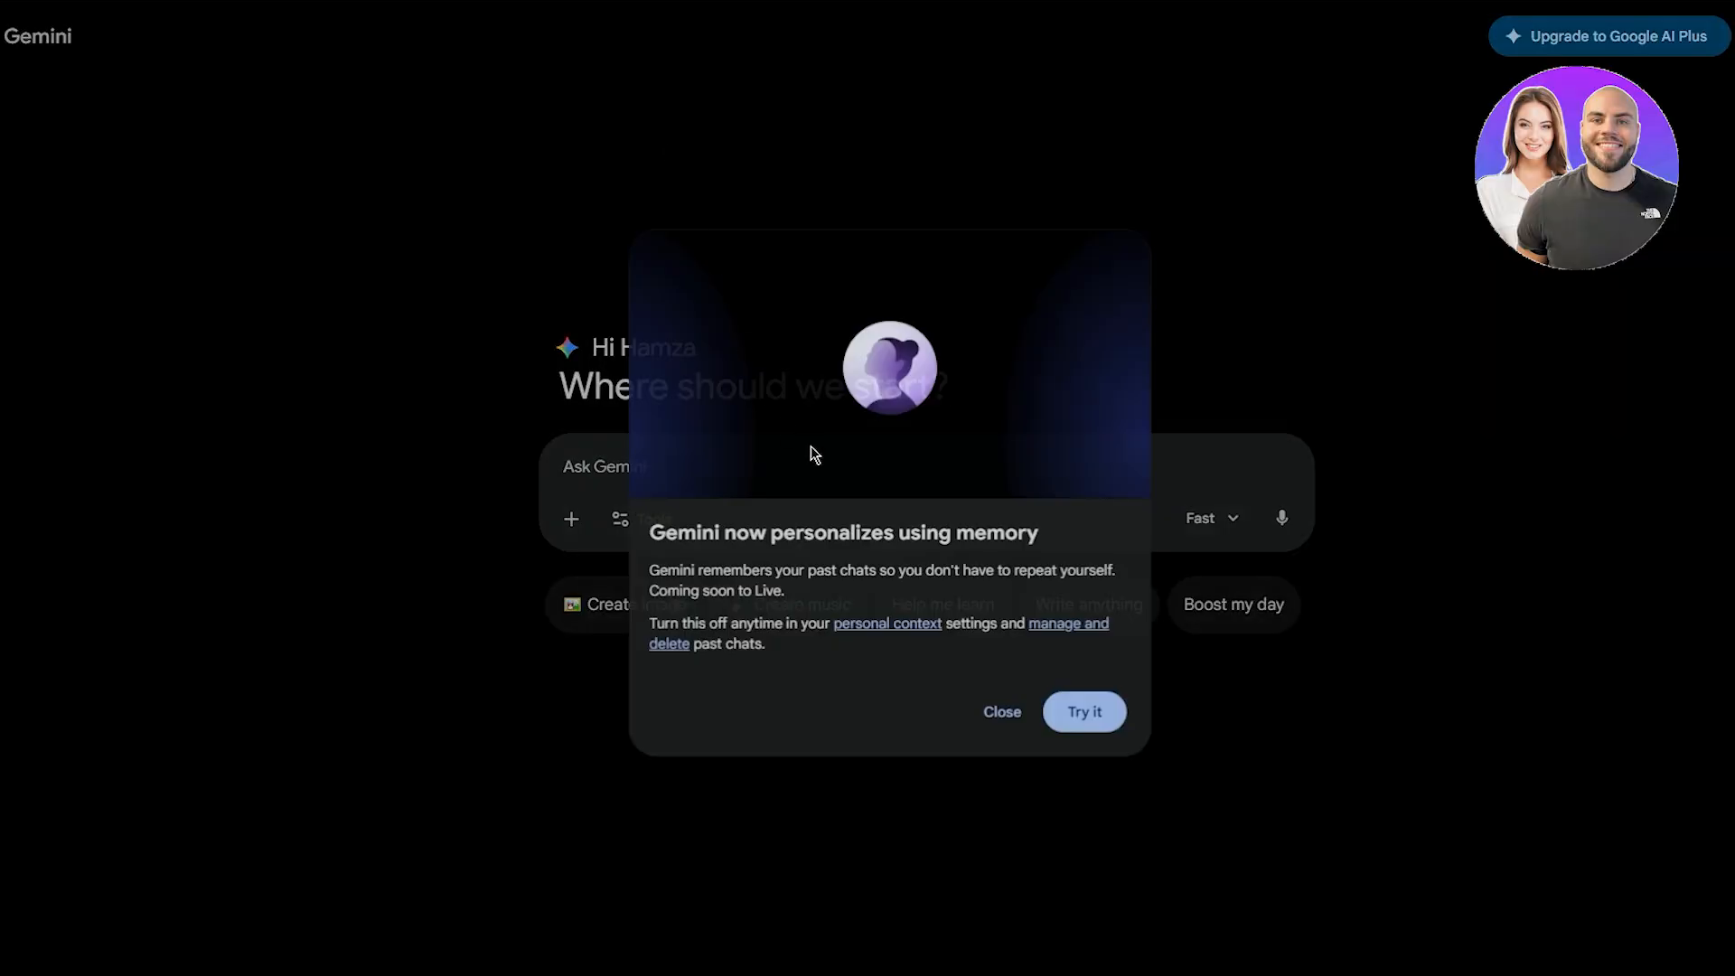
- Dismiss the memory notice, paste the landing-page screenshot, and ask Gemini for a Figma Make prompt describing it
{"action": "left_click", "coordinate": [1080, 718]}
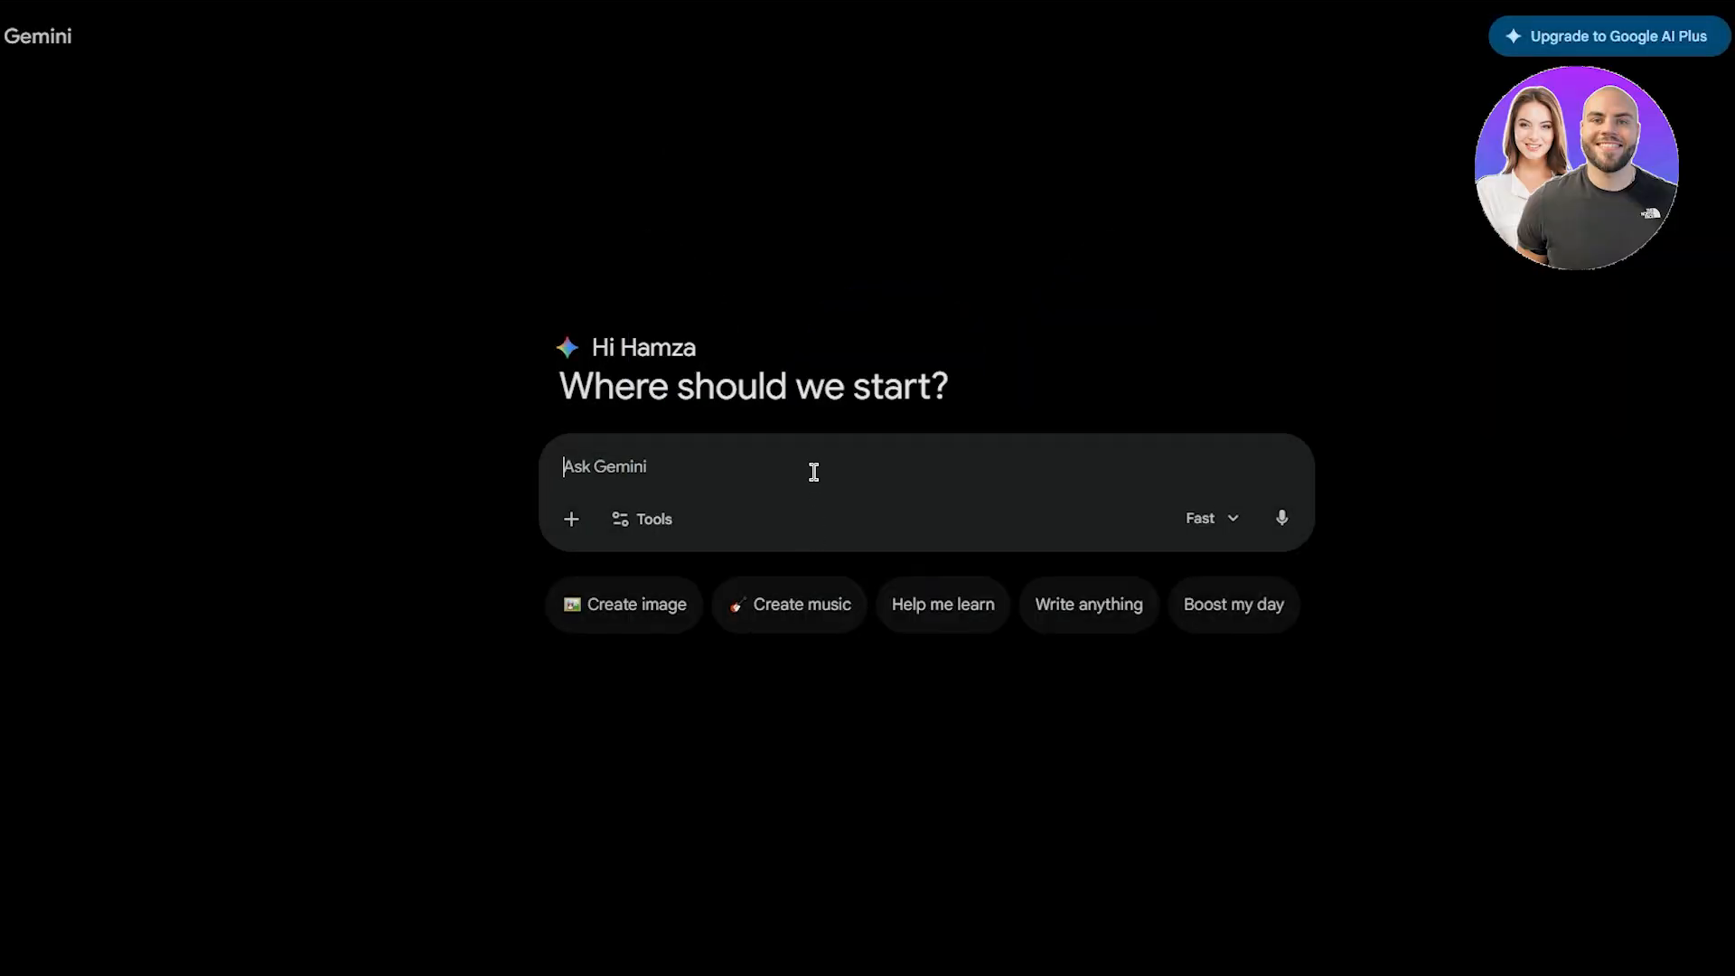
{"action": "key", "text": "ctrl+v"}
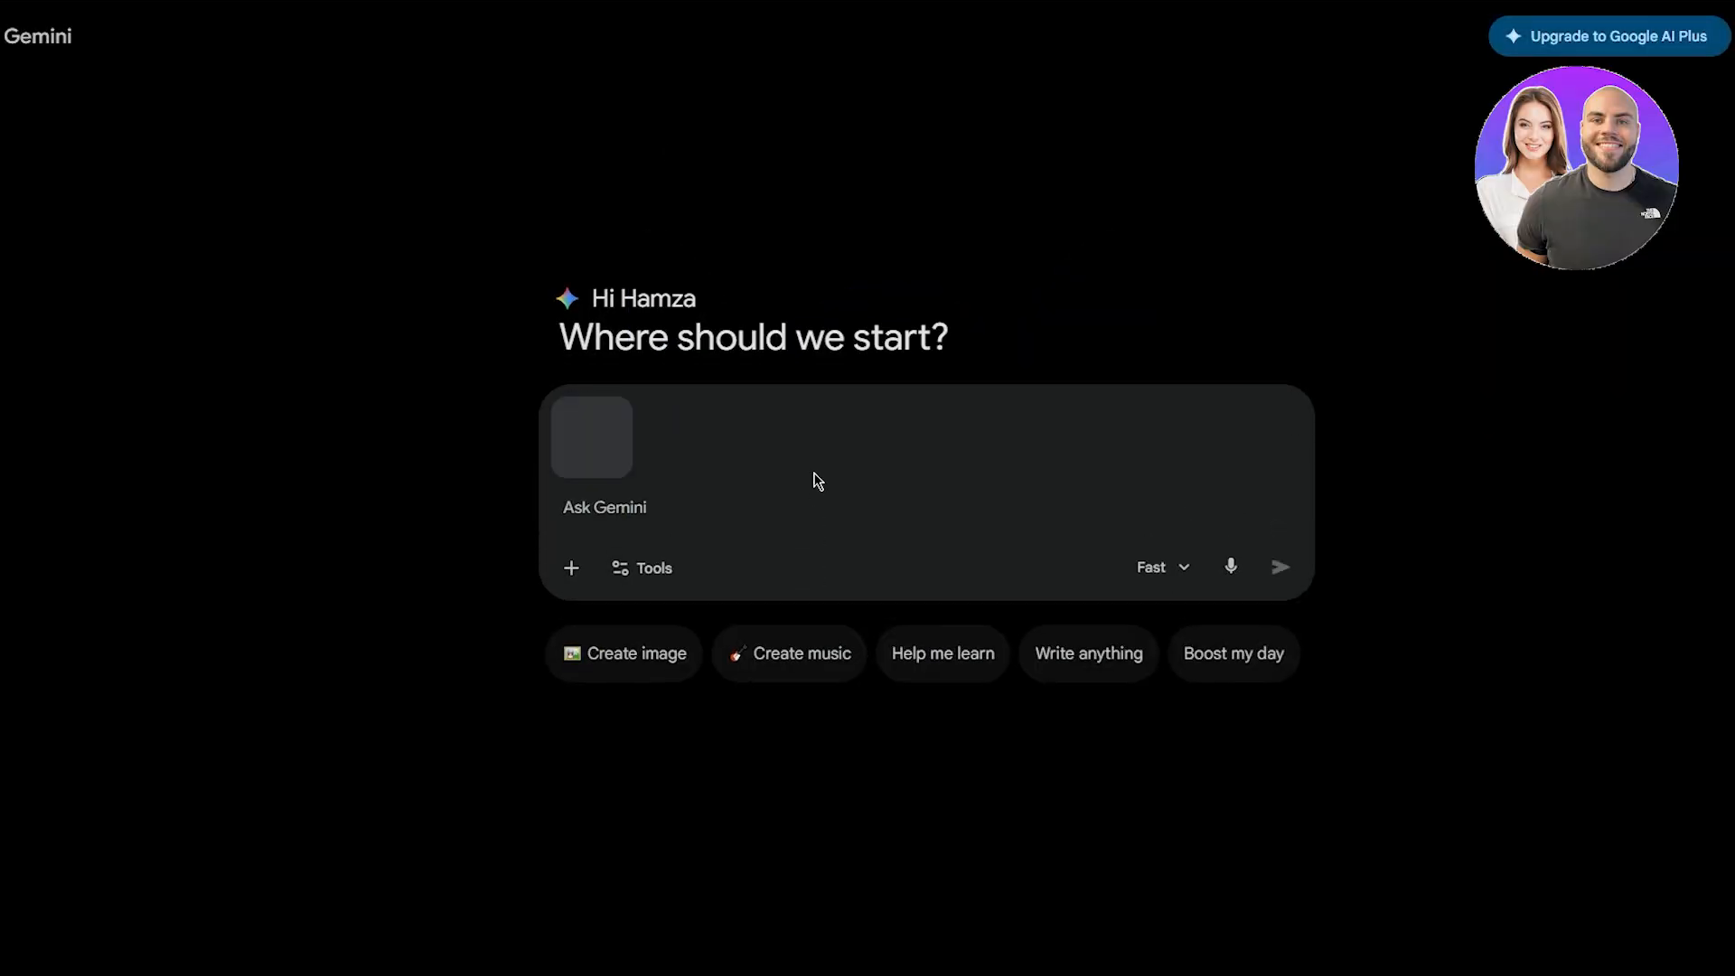
{"action": "type", "text": "i"}
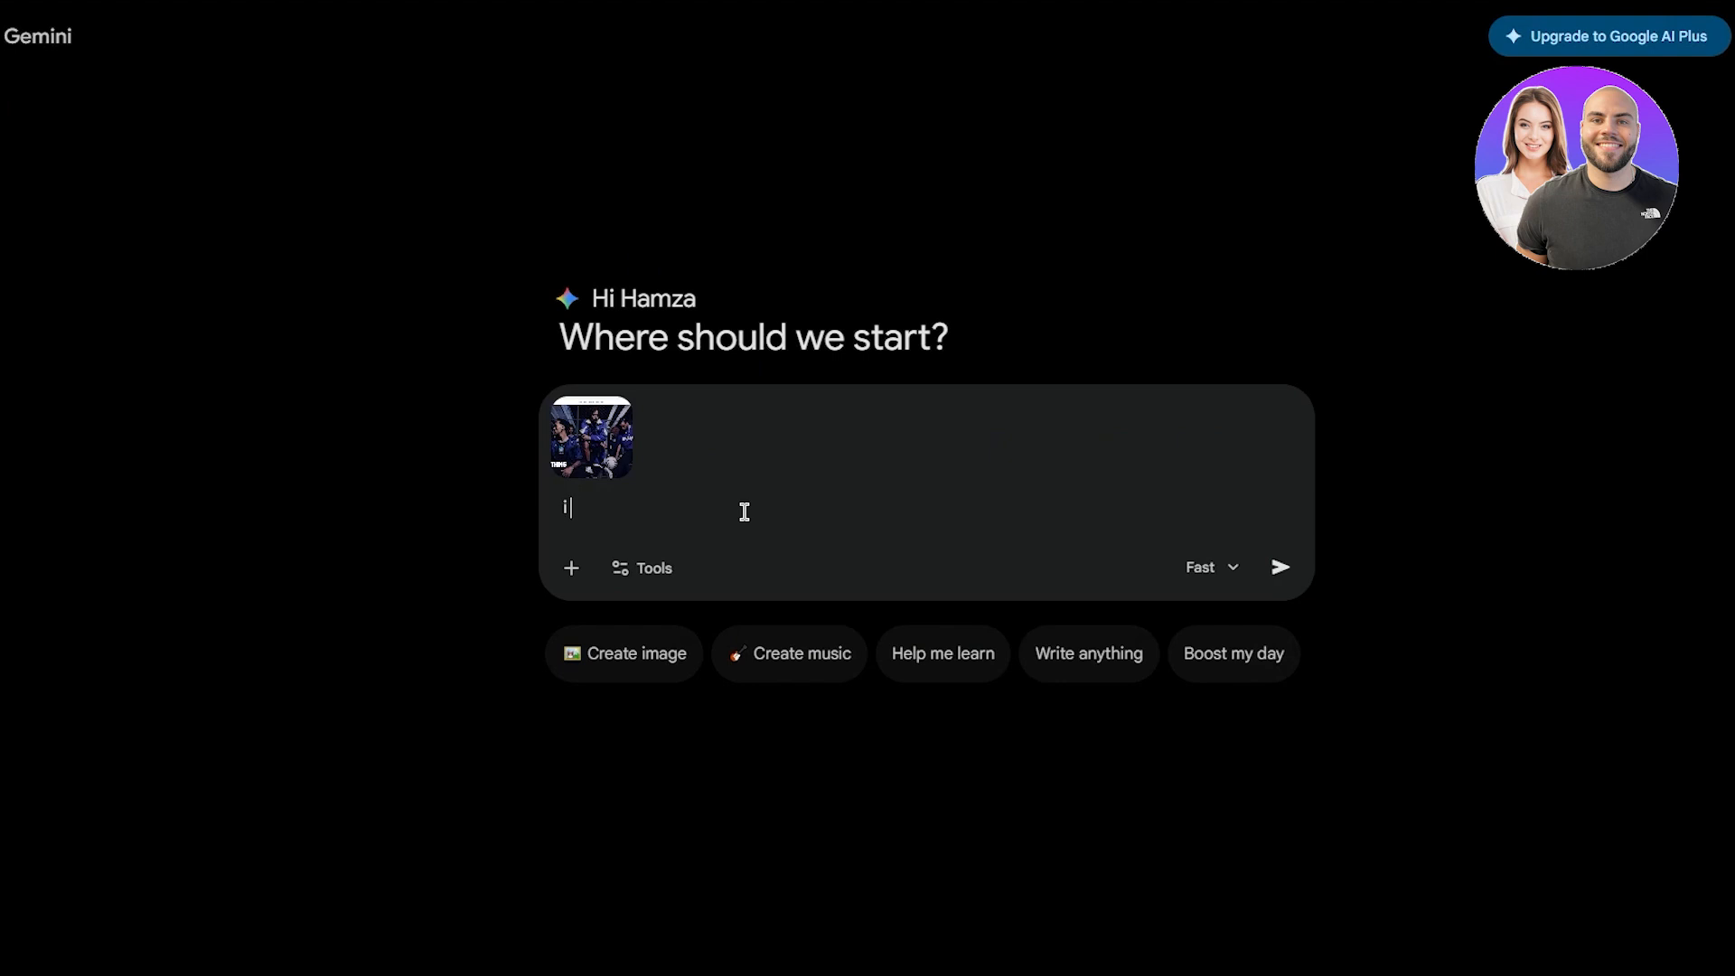
{"action": "type", "text": " want you t"}
{"action": "type", "text": "o write me"}
{"action": "type", "text": " a"}
{"action": "type", "text": " pomt for figm"}
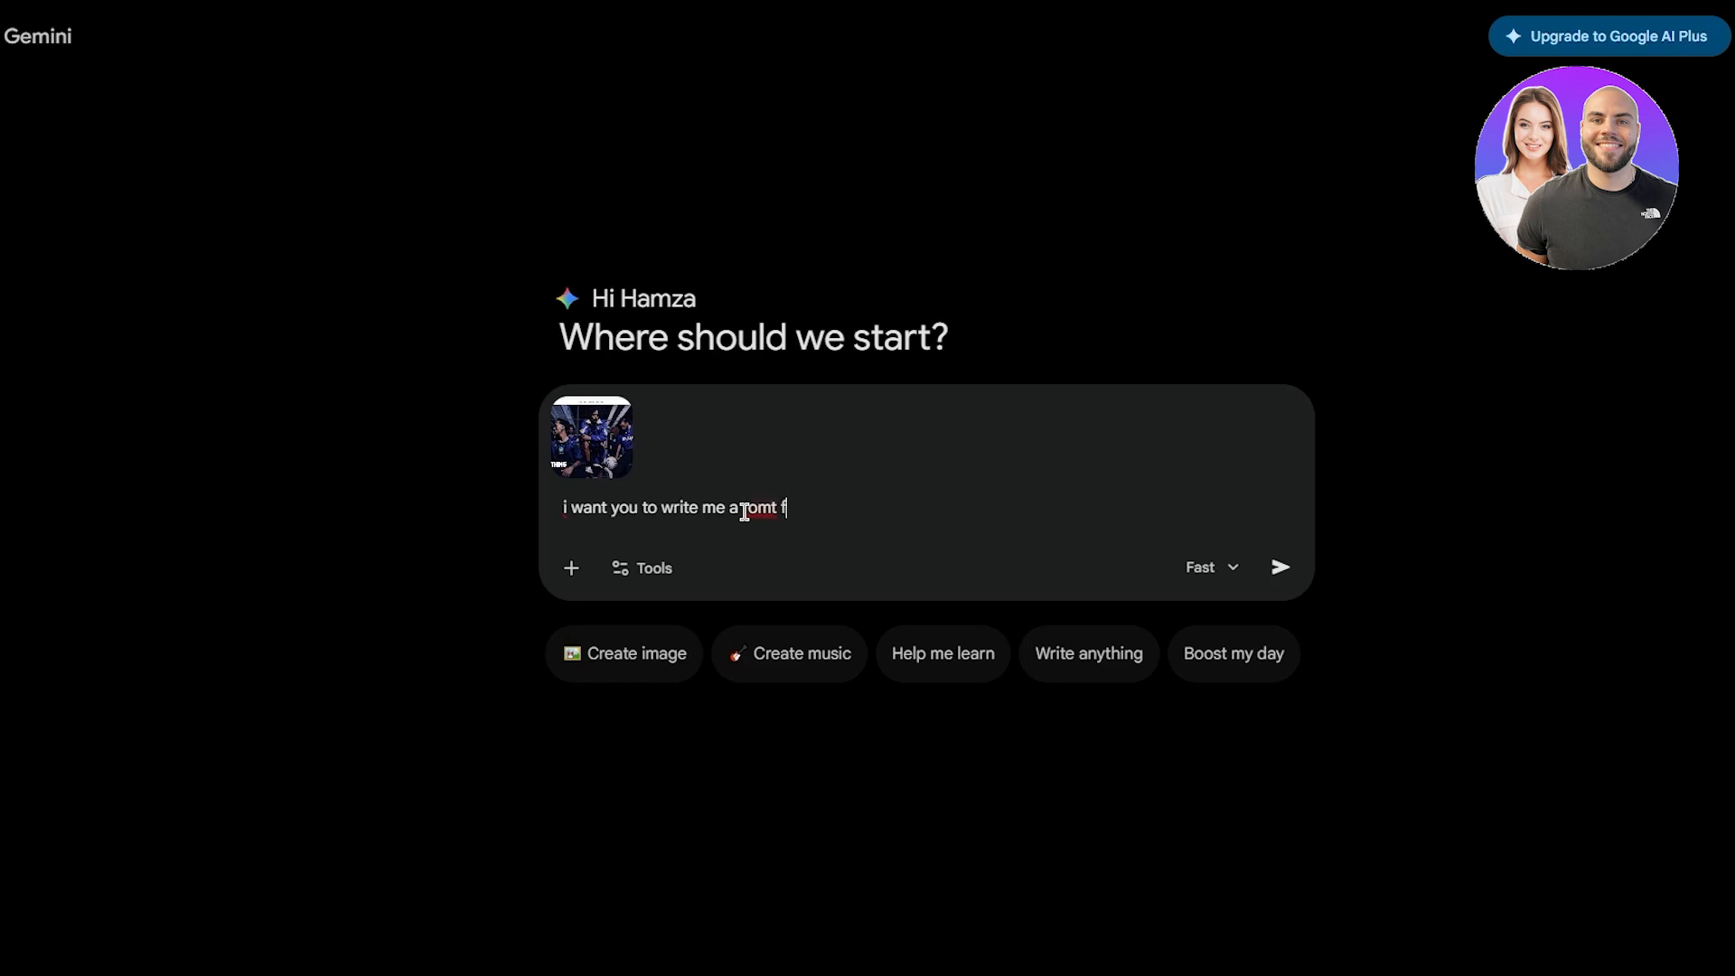
{"action": "type", "text": "a make, just l"}
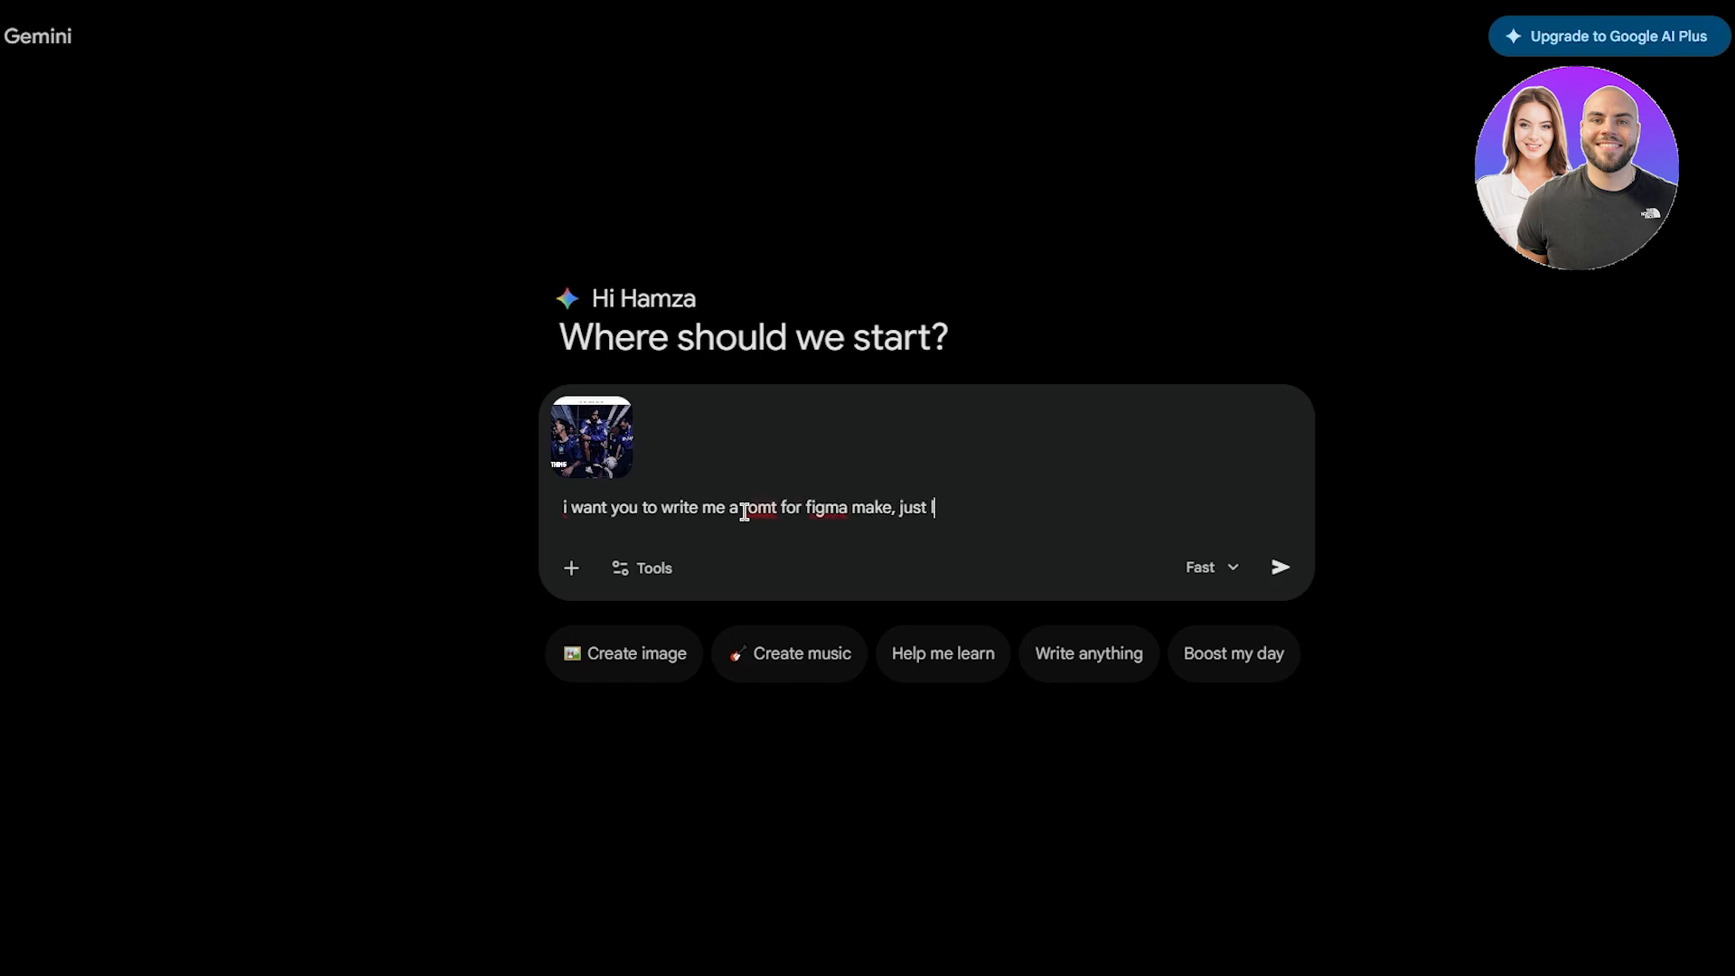
{"action": "type", "text": "ike this landing age, "}
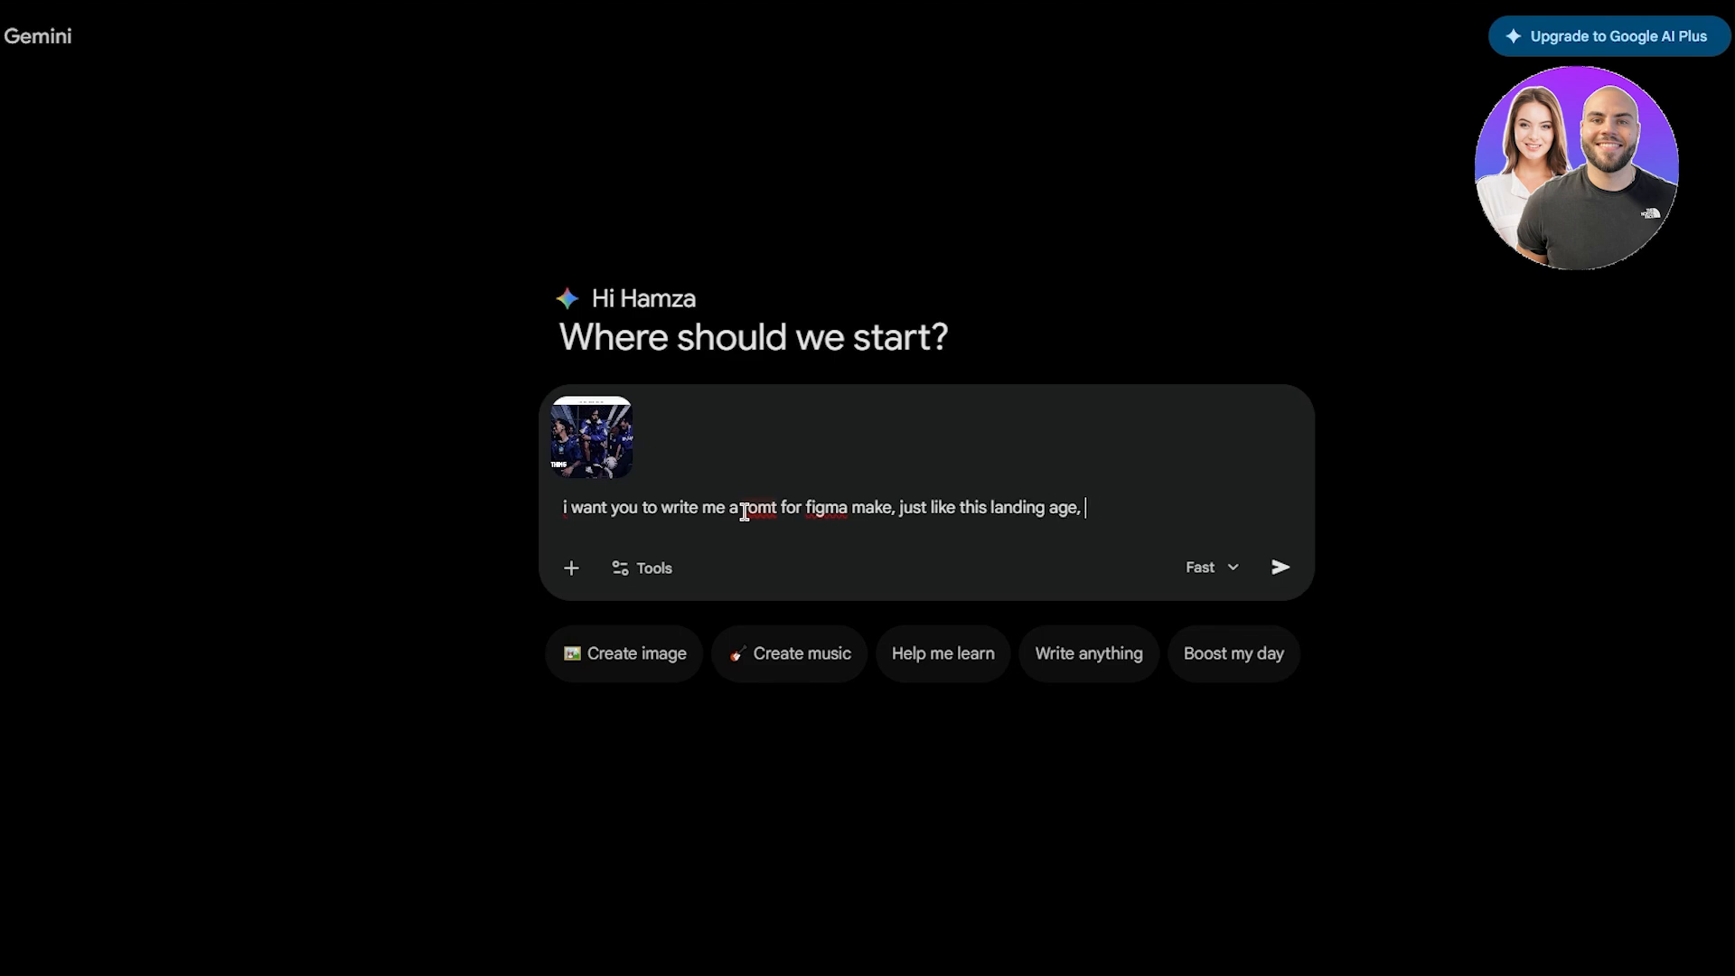
{"action": "type", "text": "describe everything "}
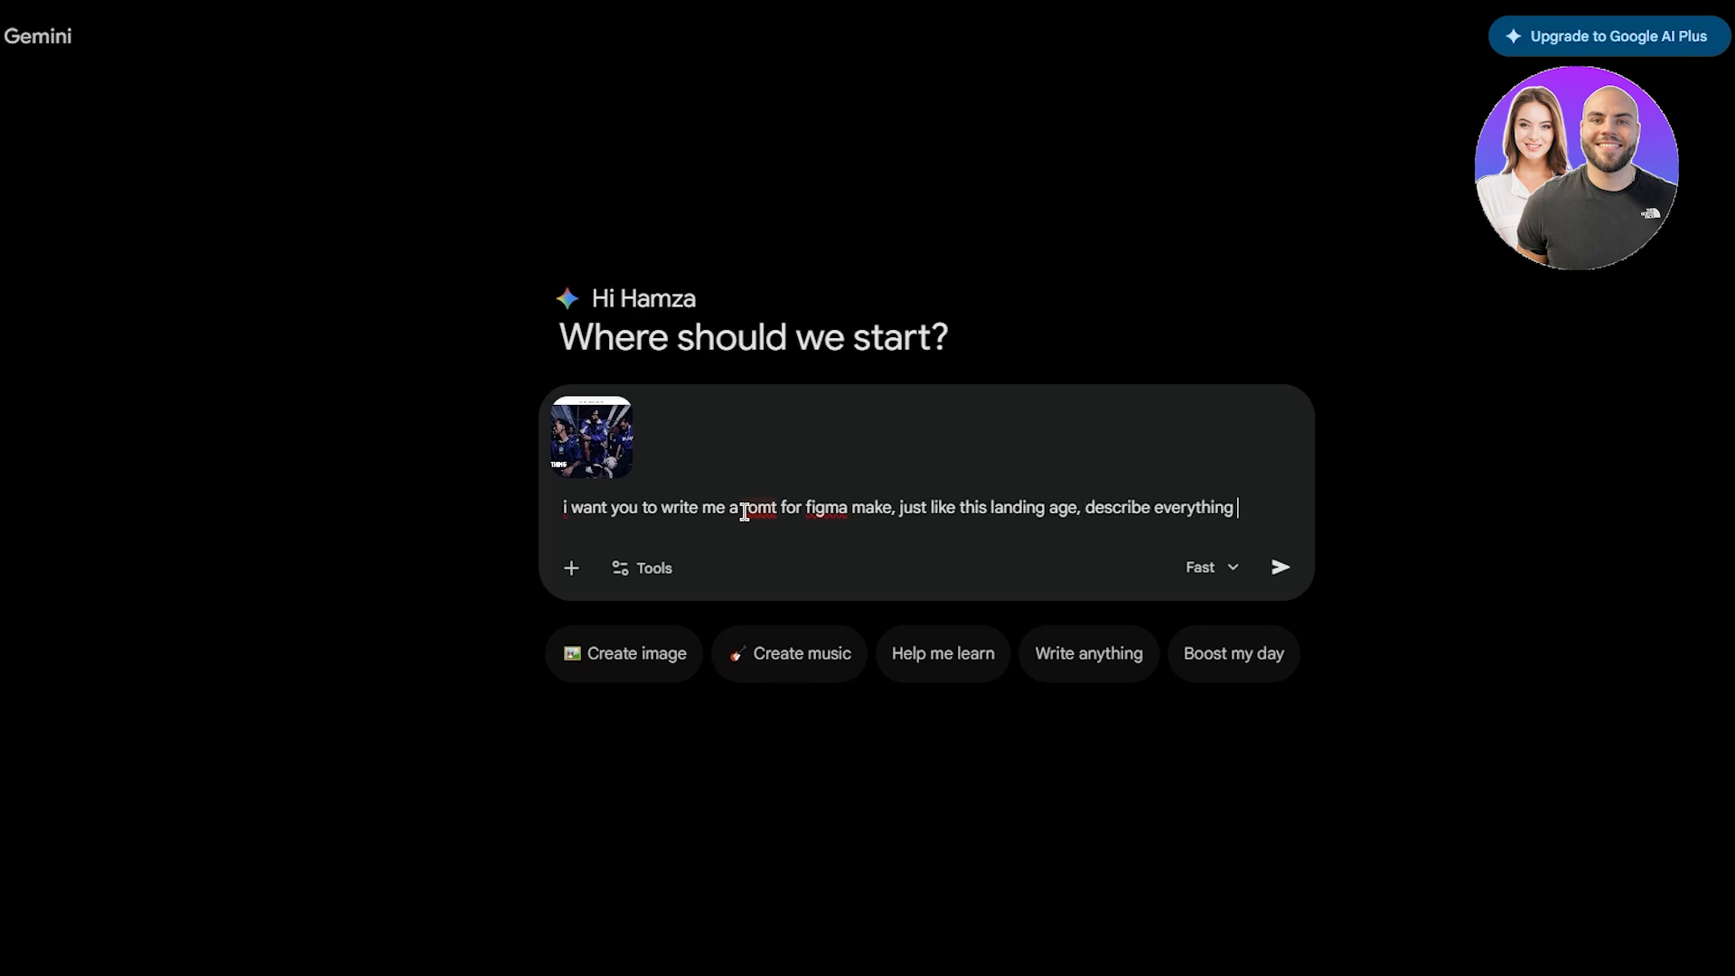
{"action": "type", "text": "in it roerly"}
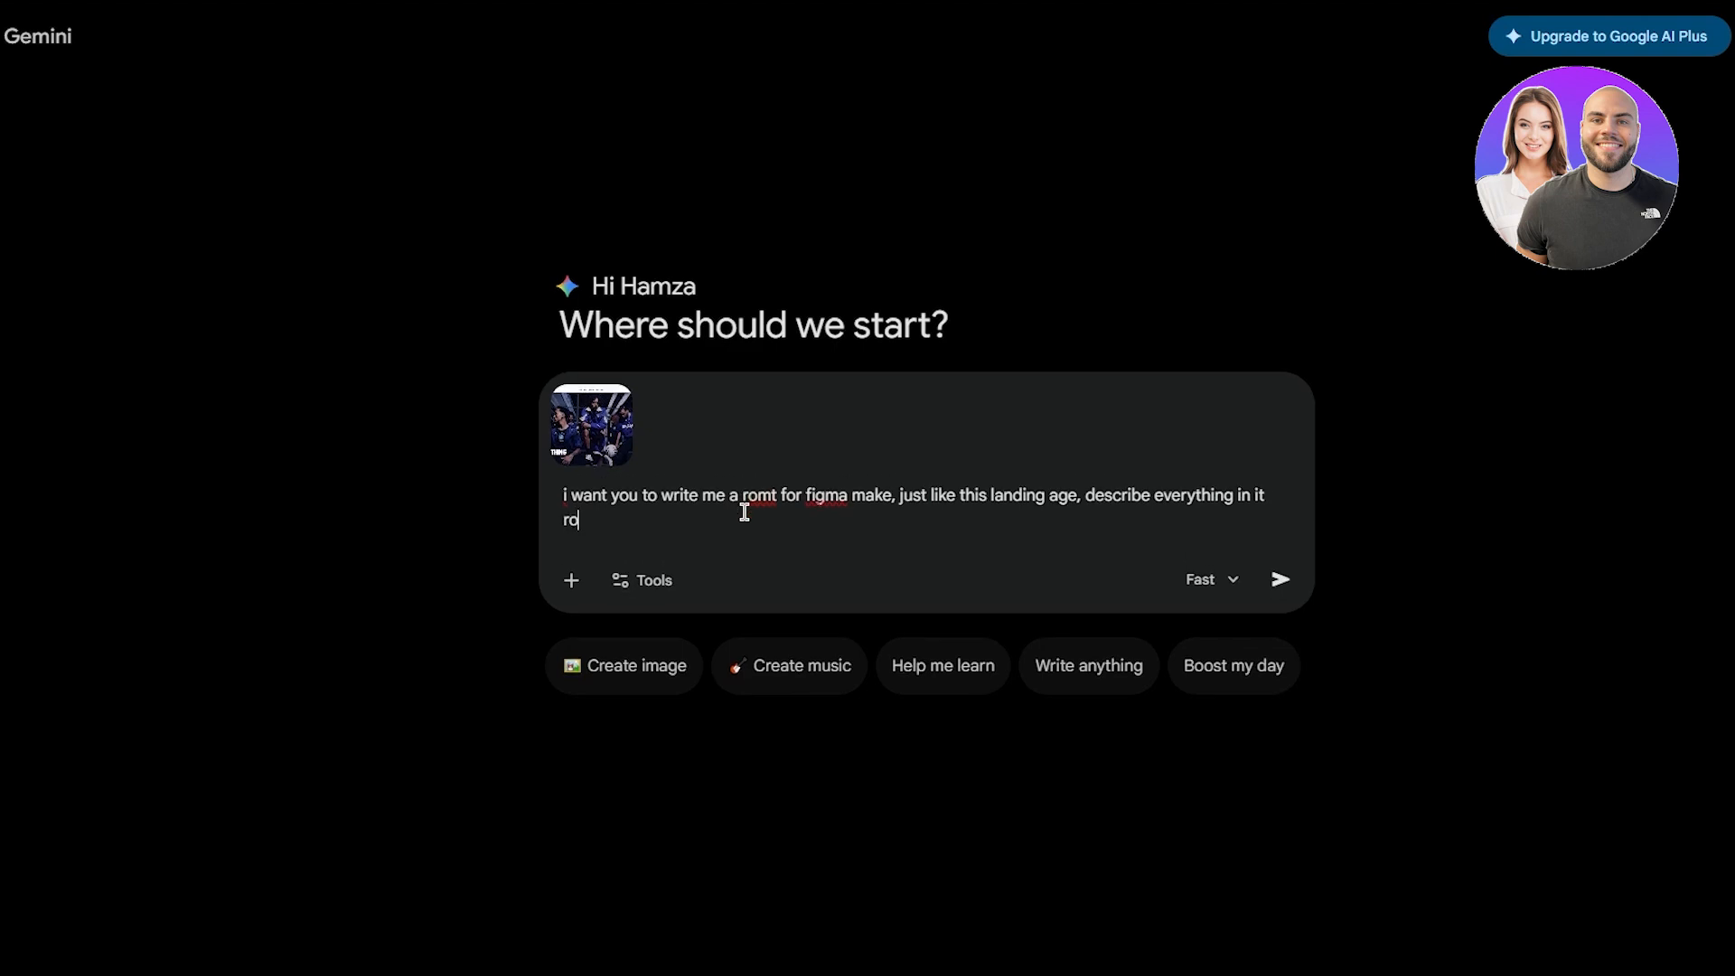
- Send the request and copy Gemini's detailed Figma Make prompt for the streetwear page
{"action": "key", "text": "Return"}
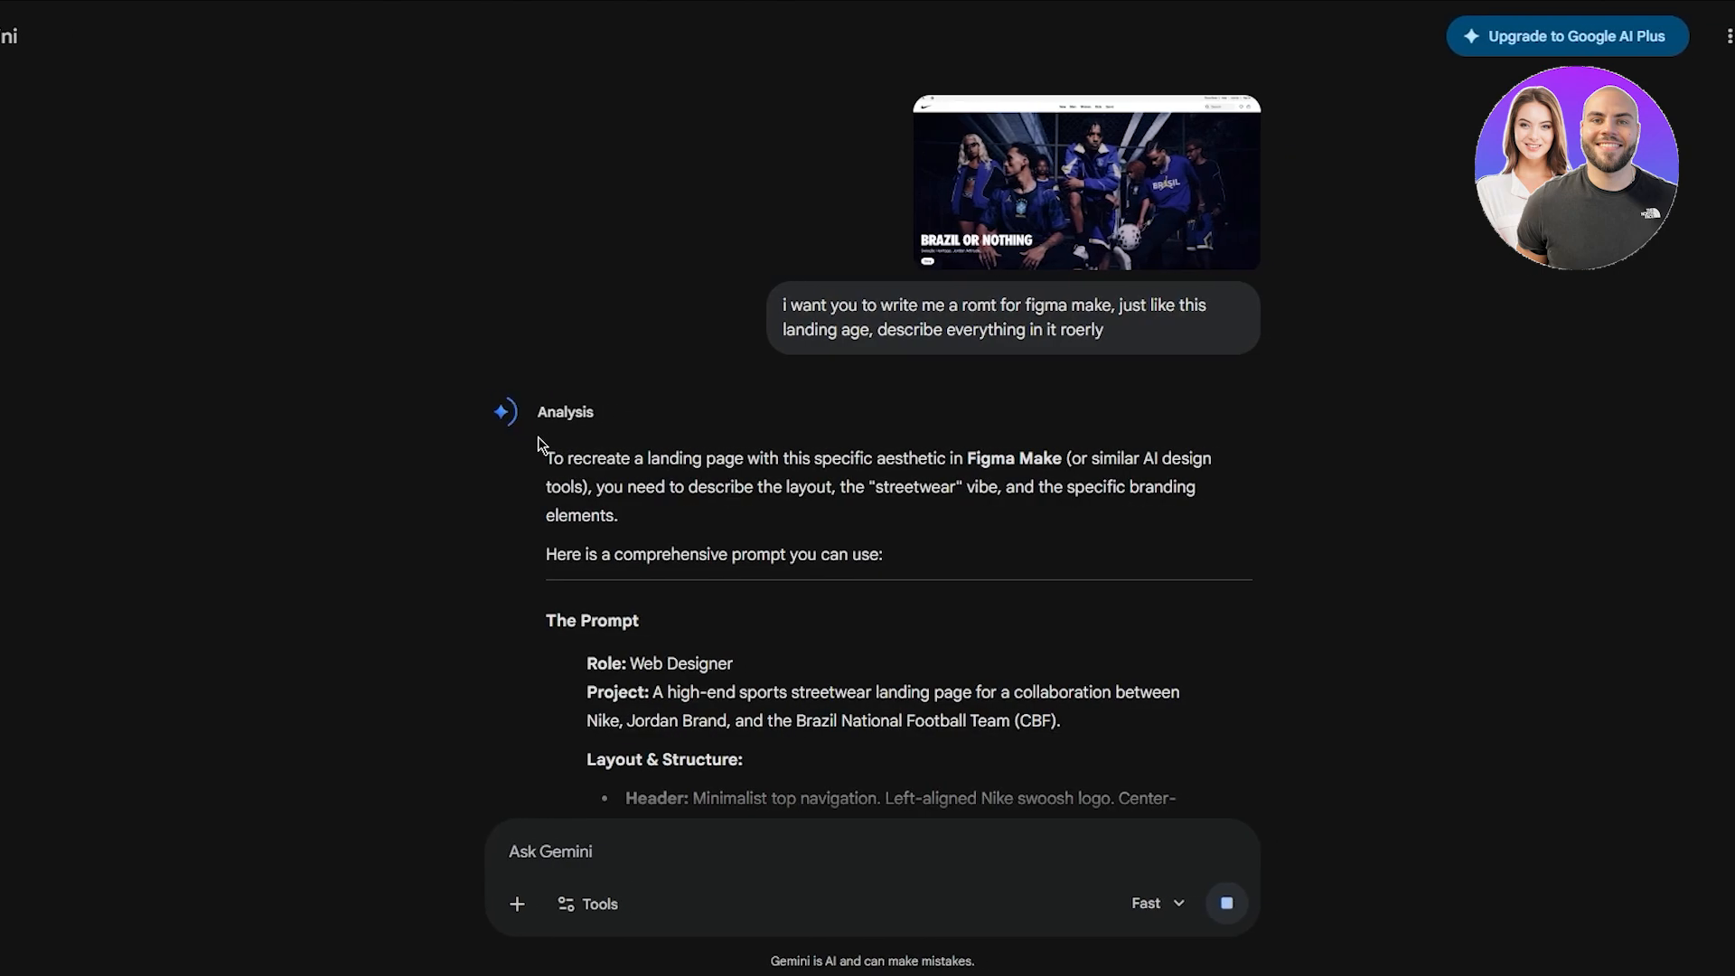
{"action": "scroll", "coordinate": [488, 424], "scroll_direction": "down", "scroll_amount": 3}
{"action": "scroll", "coordinate": [488, 423], "scroll_direction": "down", "scroll_amount": 3}
{"action": "scroll", "coordinate": [471, 420], "scroll_direction": "down", "scroll_amount": 1}
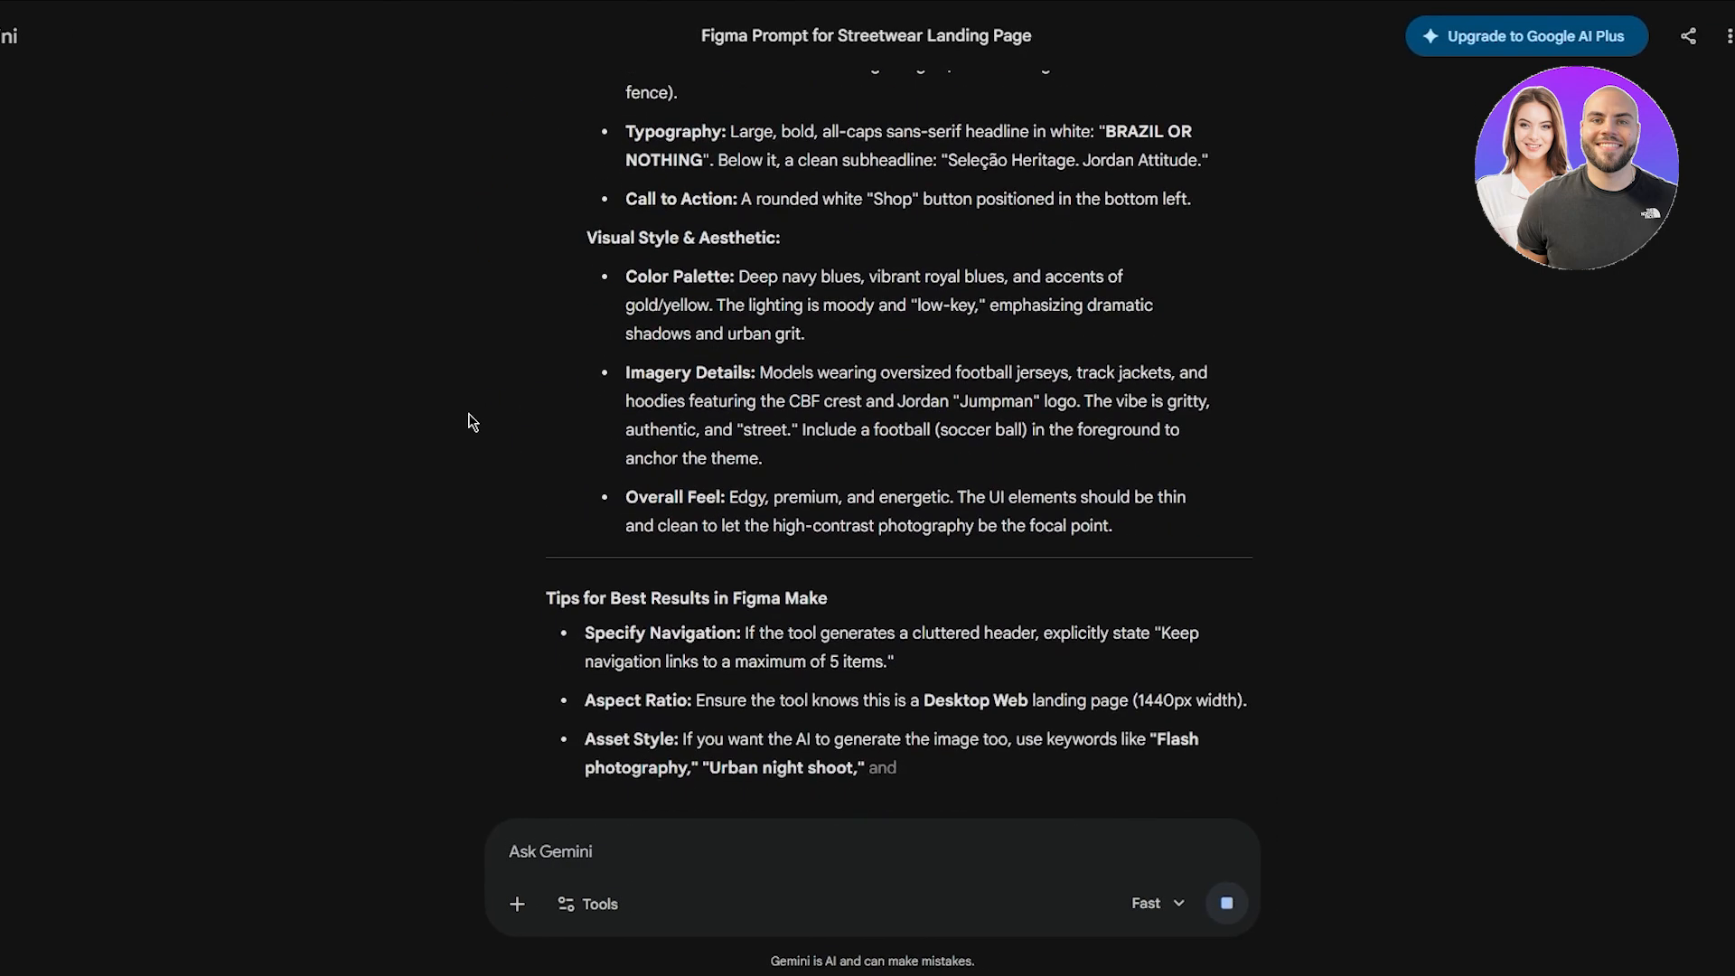
{"action": "scroll", "coordinate": [506, 452], "scroll_direction": "up", "scroll_amount": 6}
{"action": "scroll", "coordinate": [542, 486], "scroll_direction": "down", "scroll_amount": 1}
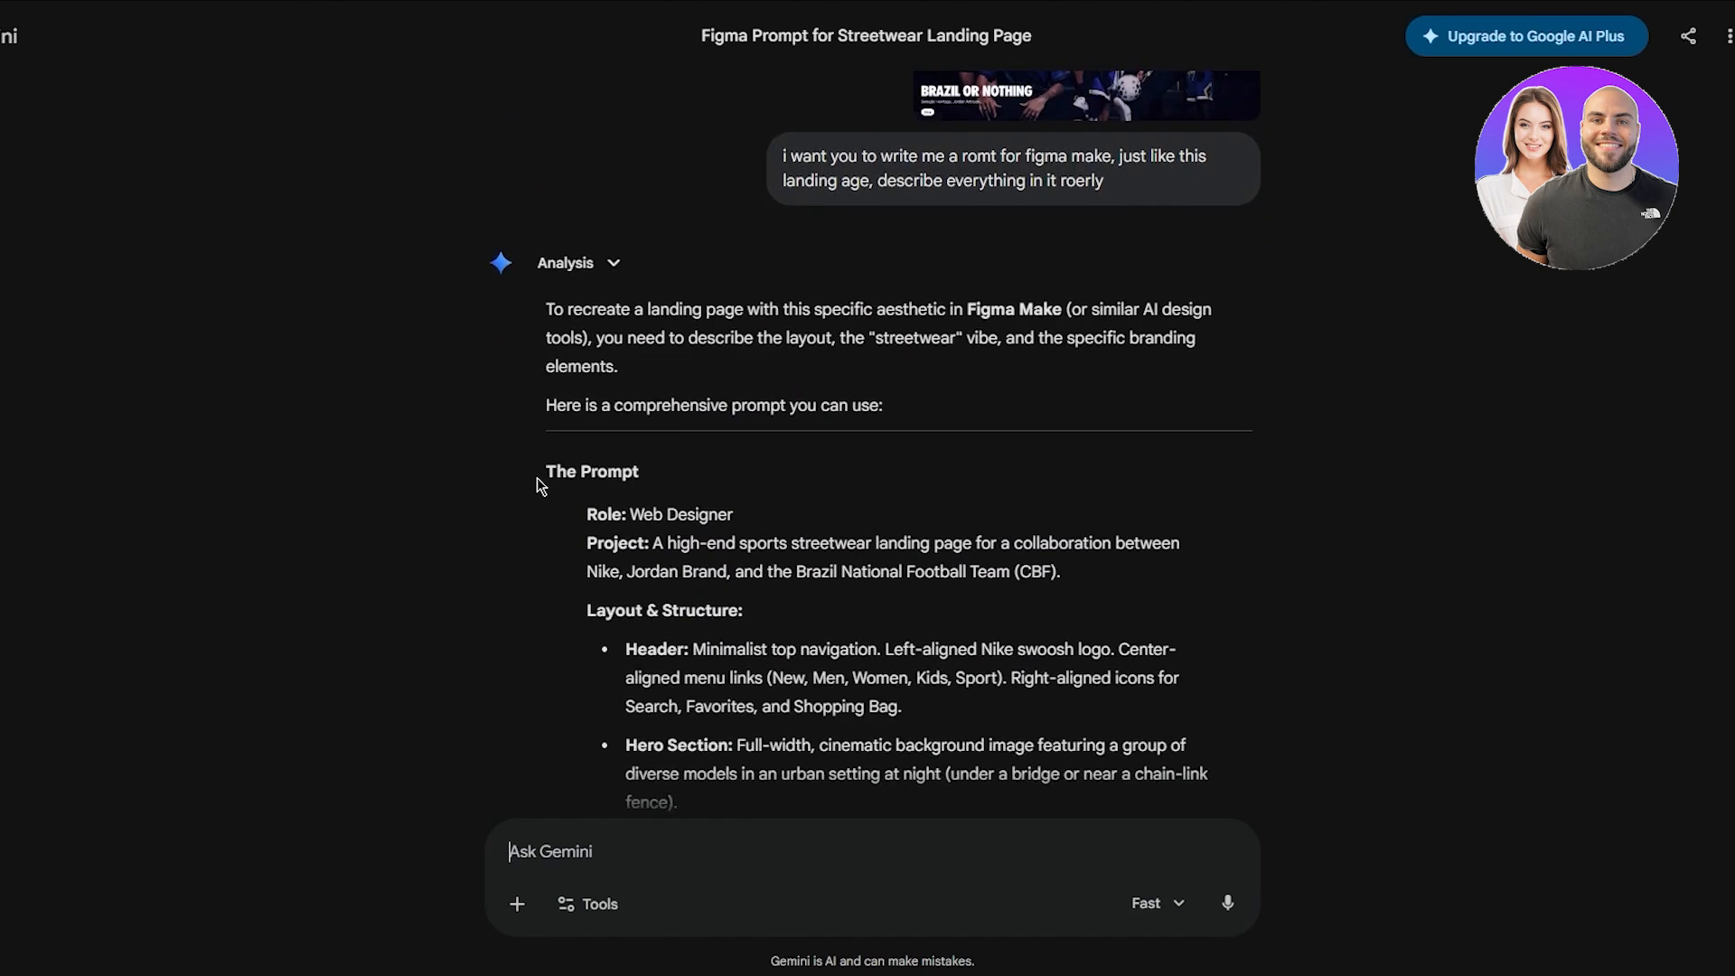
{"action": "left_click_drag", "start_coordinate": [540, 485], "coordinate": [1100, 470]}
{"action": "left_click", "coordinate": [581, 517]}
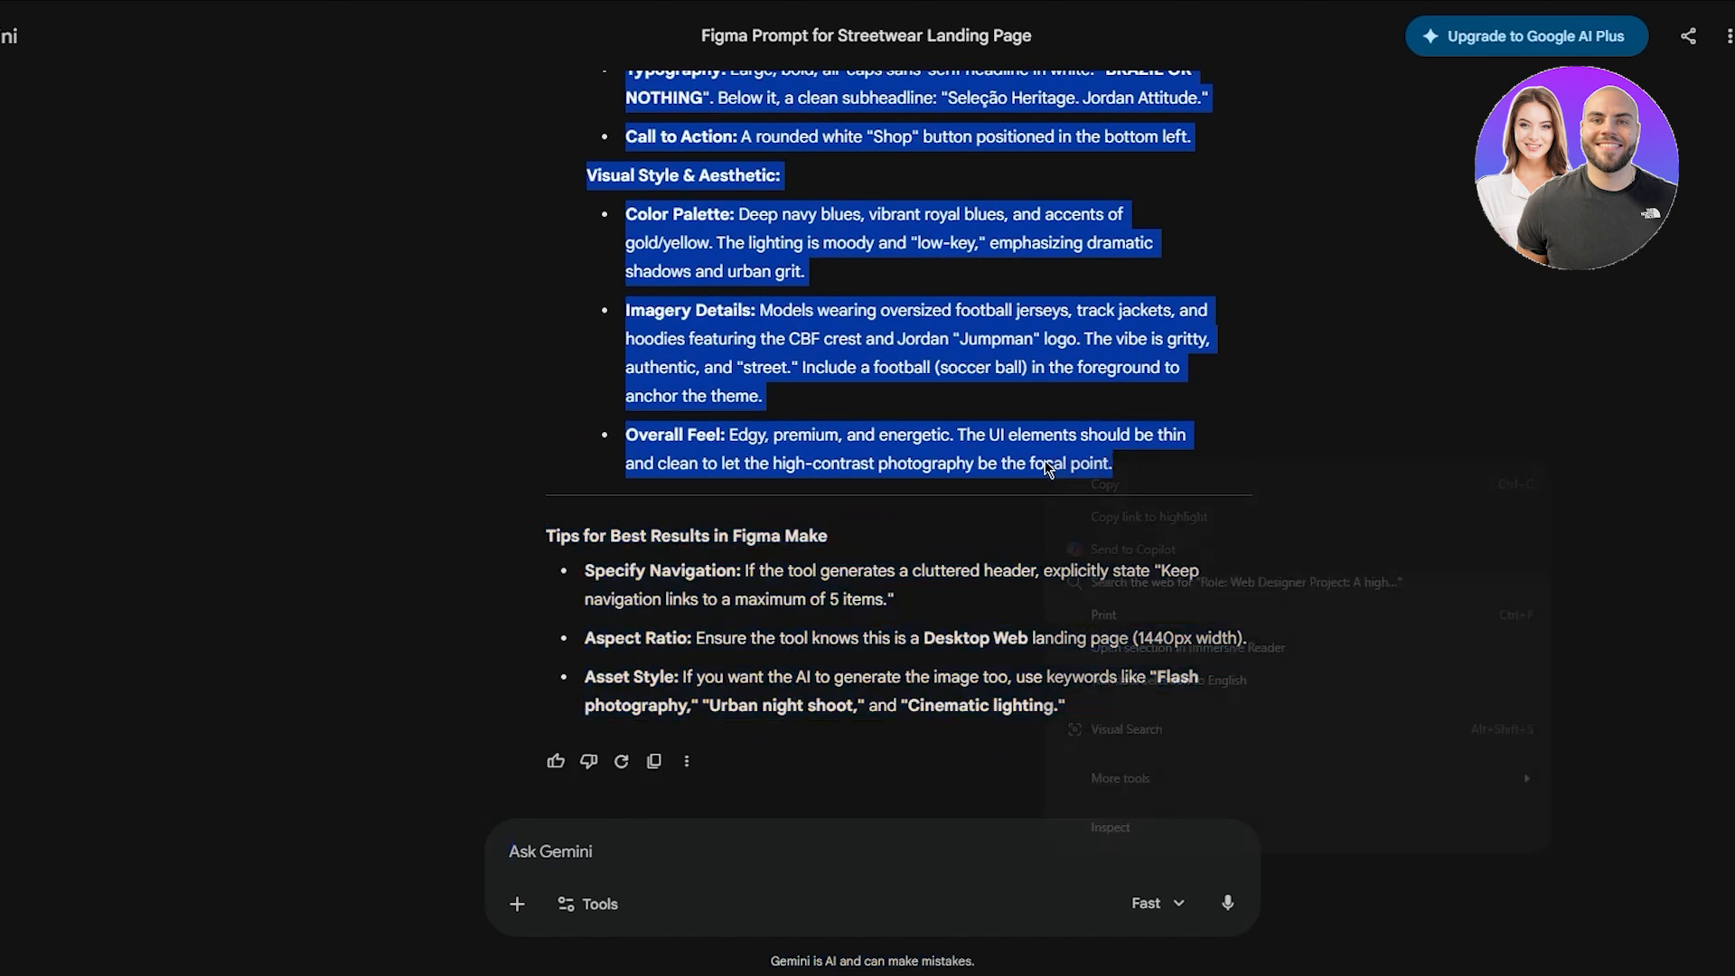
{"action": "right_click", "coordinate": [1101, 467]}
{"action": "left_click", "coordinate": [1125, 483]}
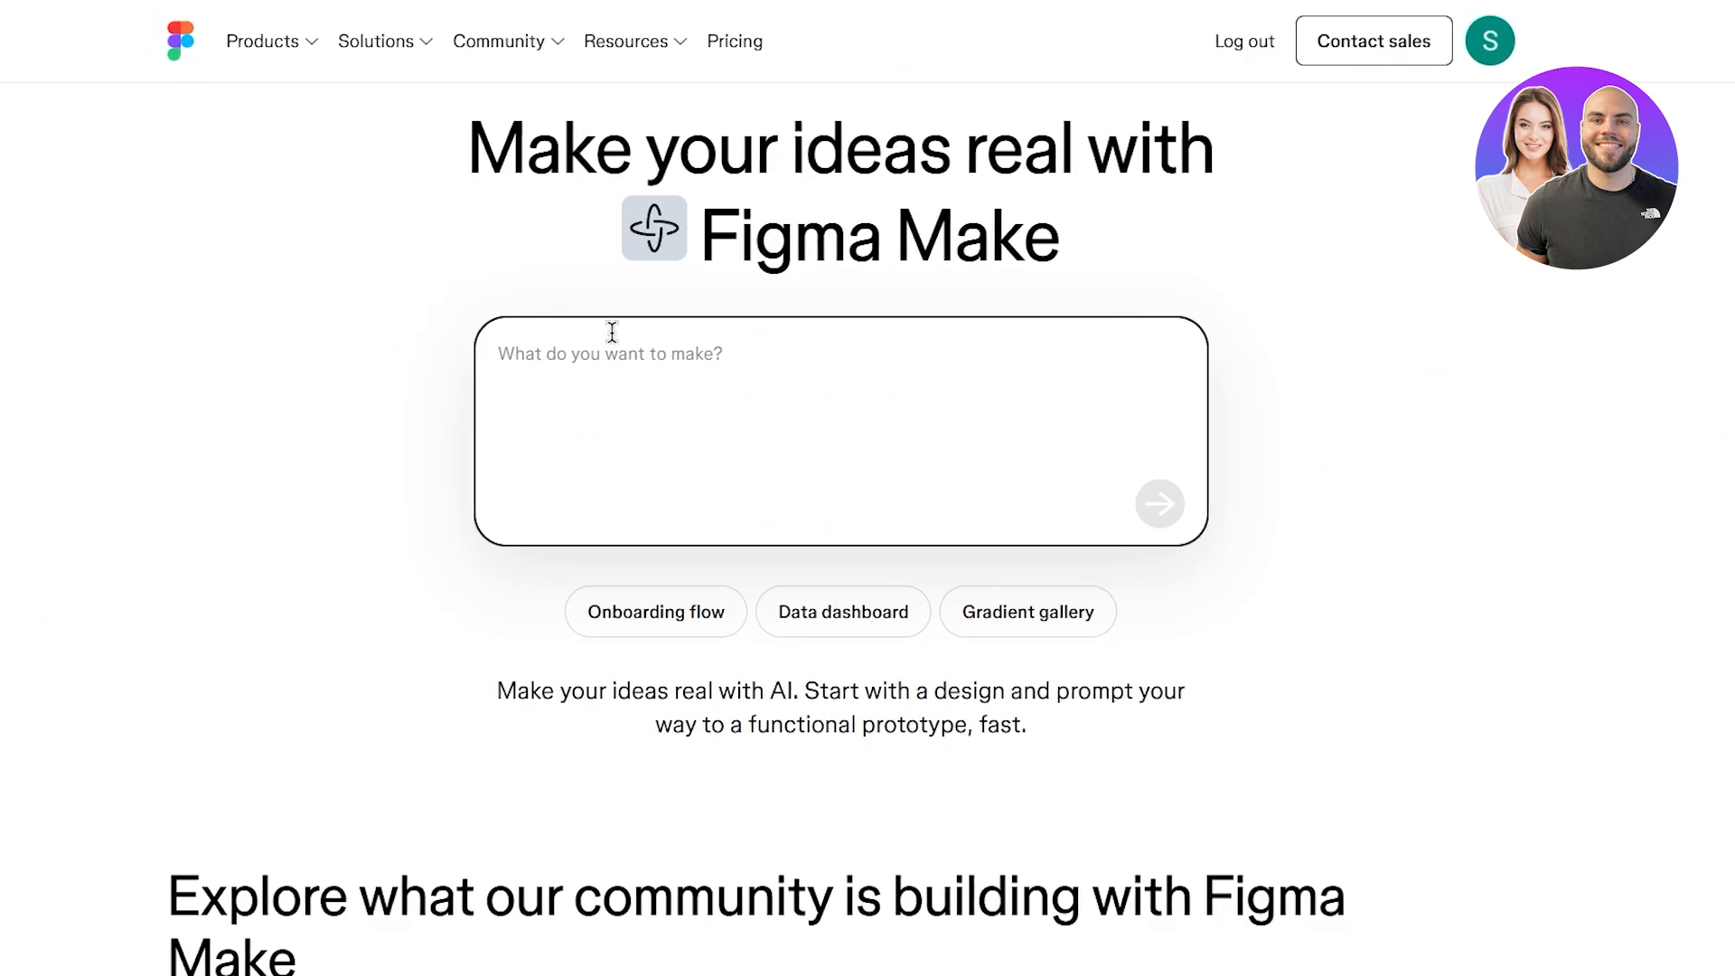
- Paste Gemini's prompt into Figma Make and submit it to build the BRAZIL OR NOTHING landing page
{"action": "right_click", "coordinate": [666, 327]}
{"action": "left_click", "coordinate": [693, 512]}
{"action": "scroll", "coordinate": [858, 443], "scroll_direction": "up", "scroll_amount": 10}
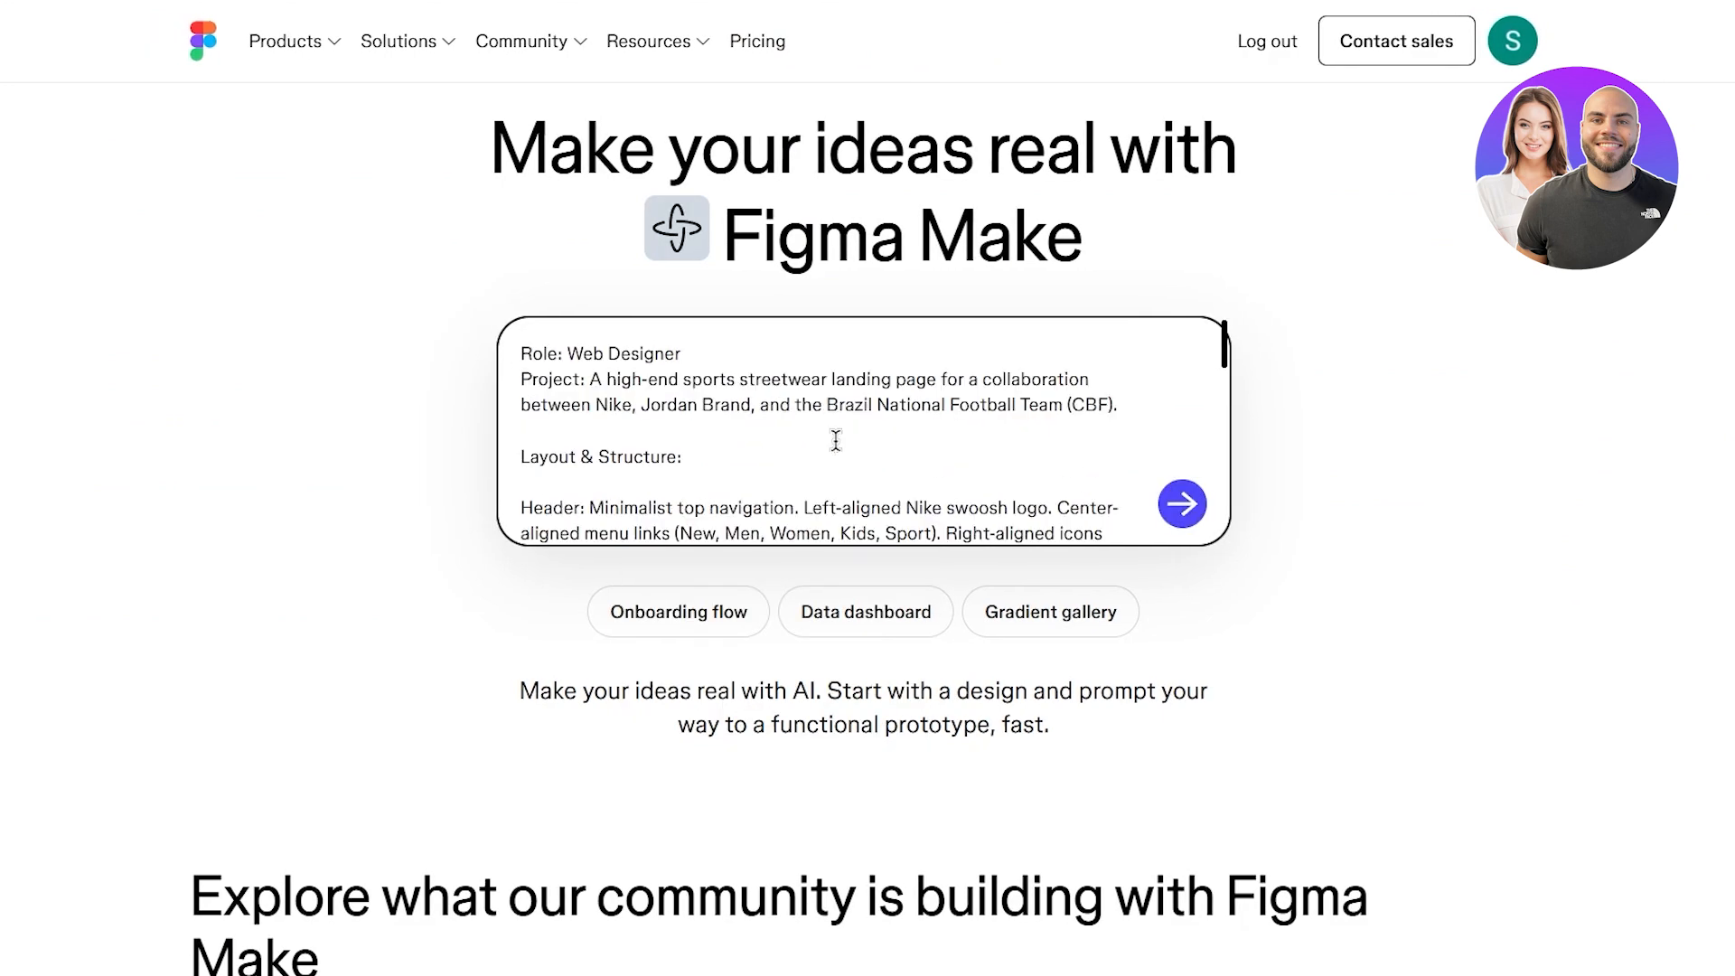
{"action": "scroll", "coordinate": [832, 438], "scroll_direction": "down", "scroll_amount": 10}
{"action": "left_click", "coordinate": [1180, 506]}
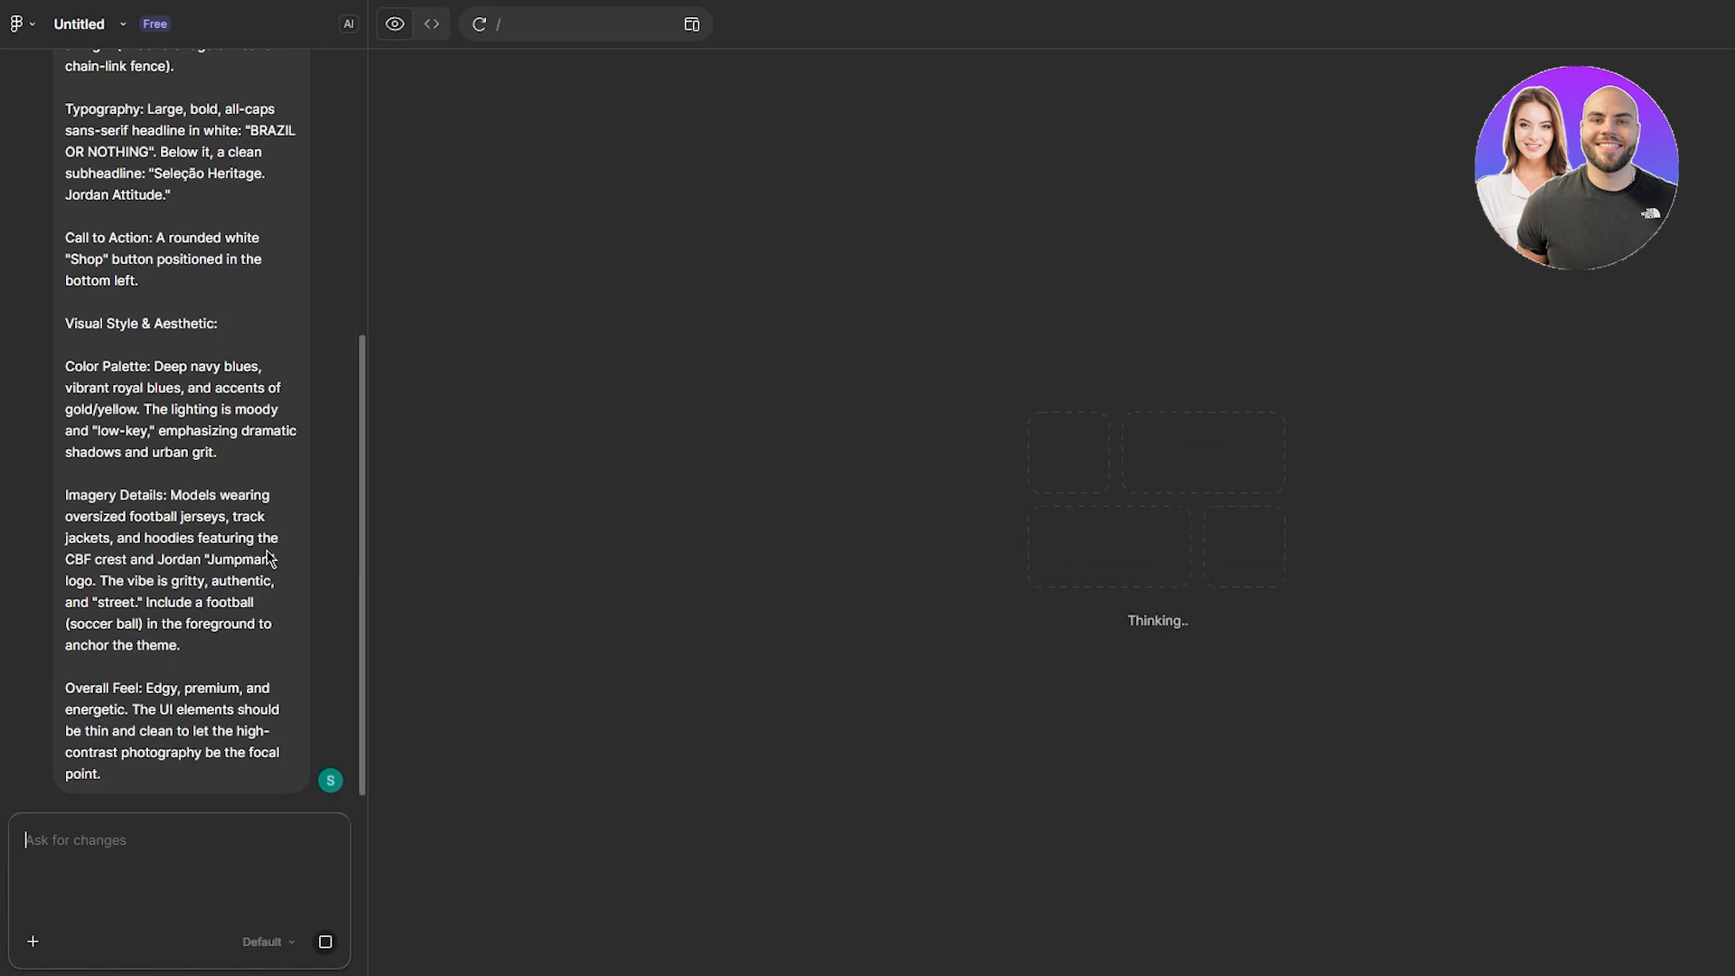
{"action": "scroll", "coordinate": [131, 493], "scroll_direction": "up", "scroll_amount": 5}
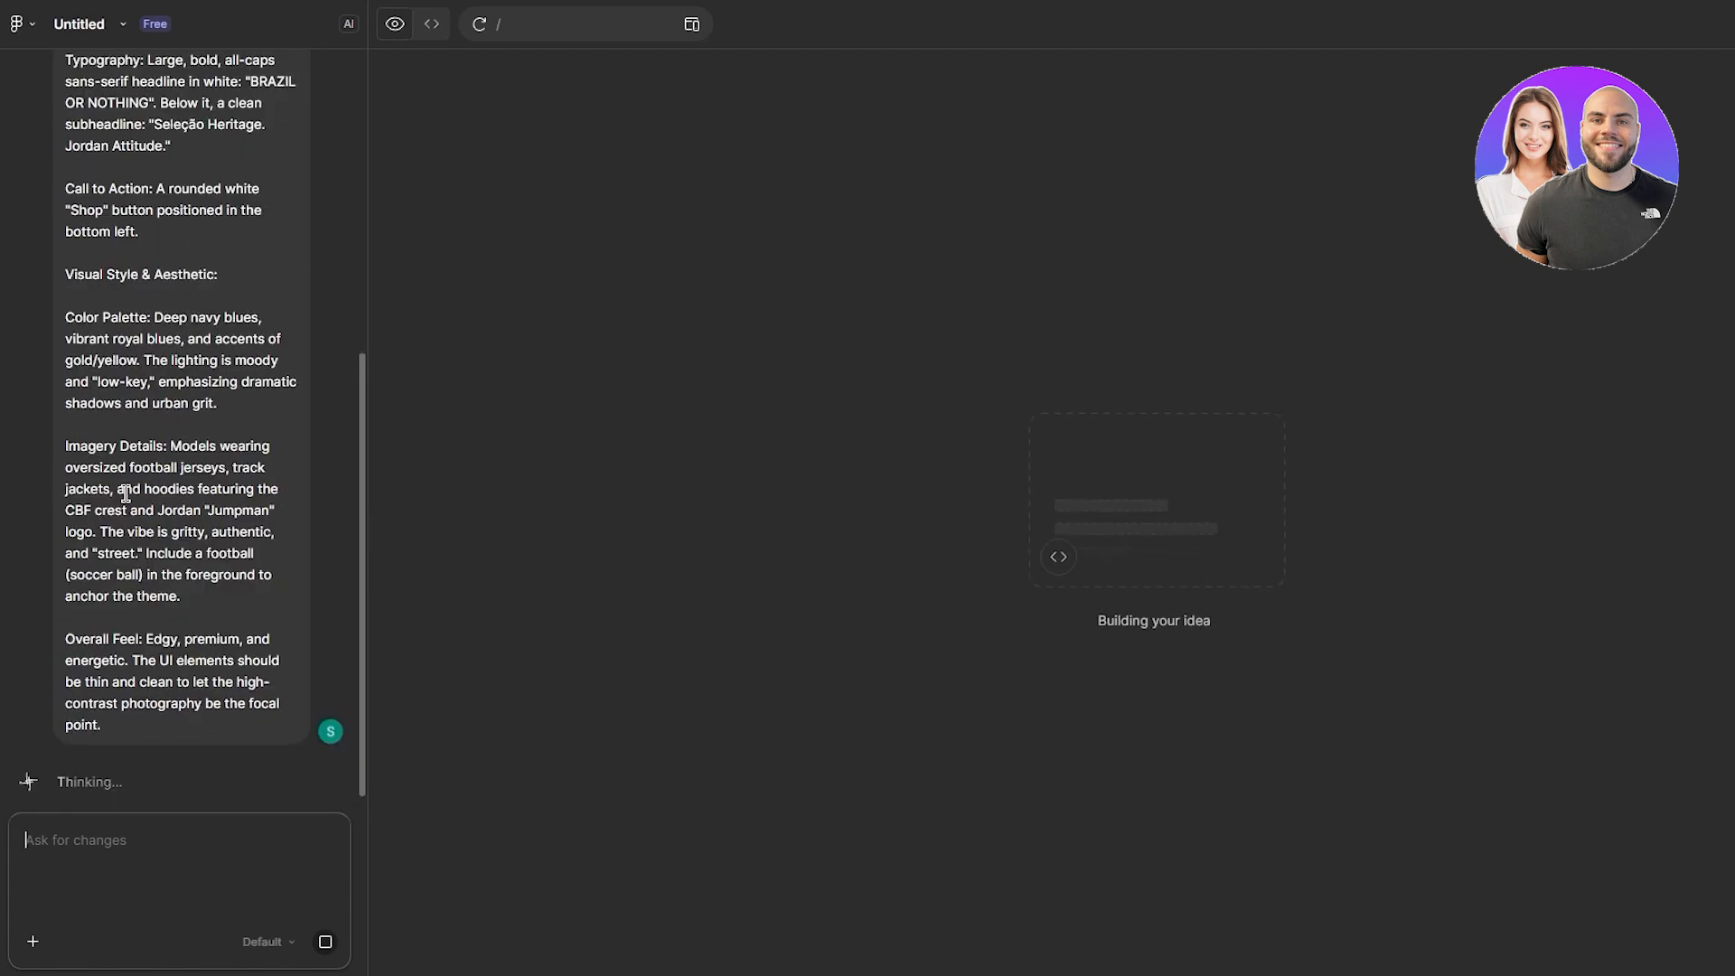
{"action": "scroll", "coordinate": [136, 425], "scroll_direction": "up", "scroll_amount": 5}
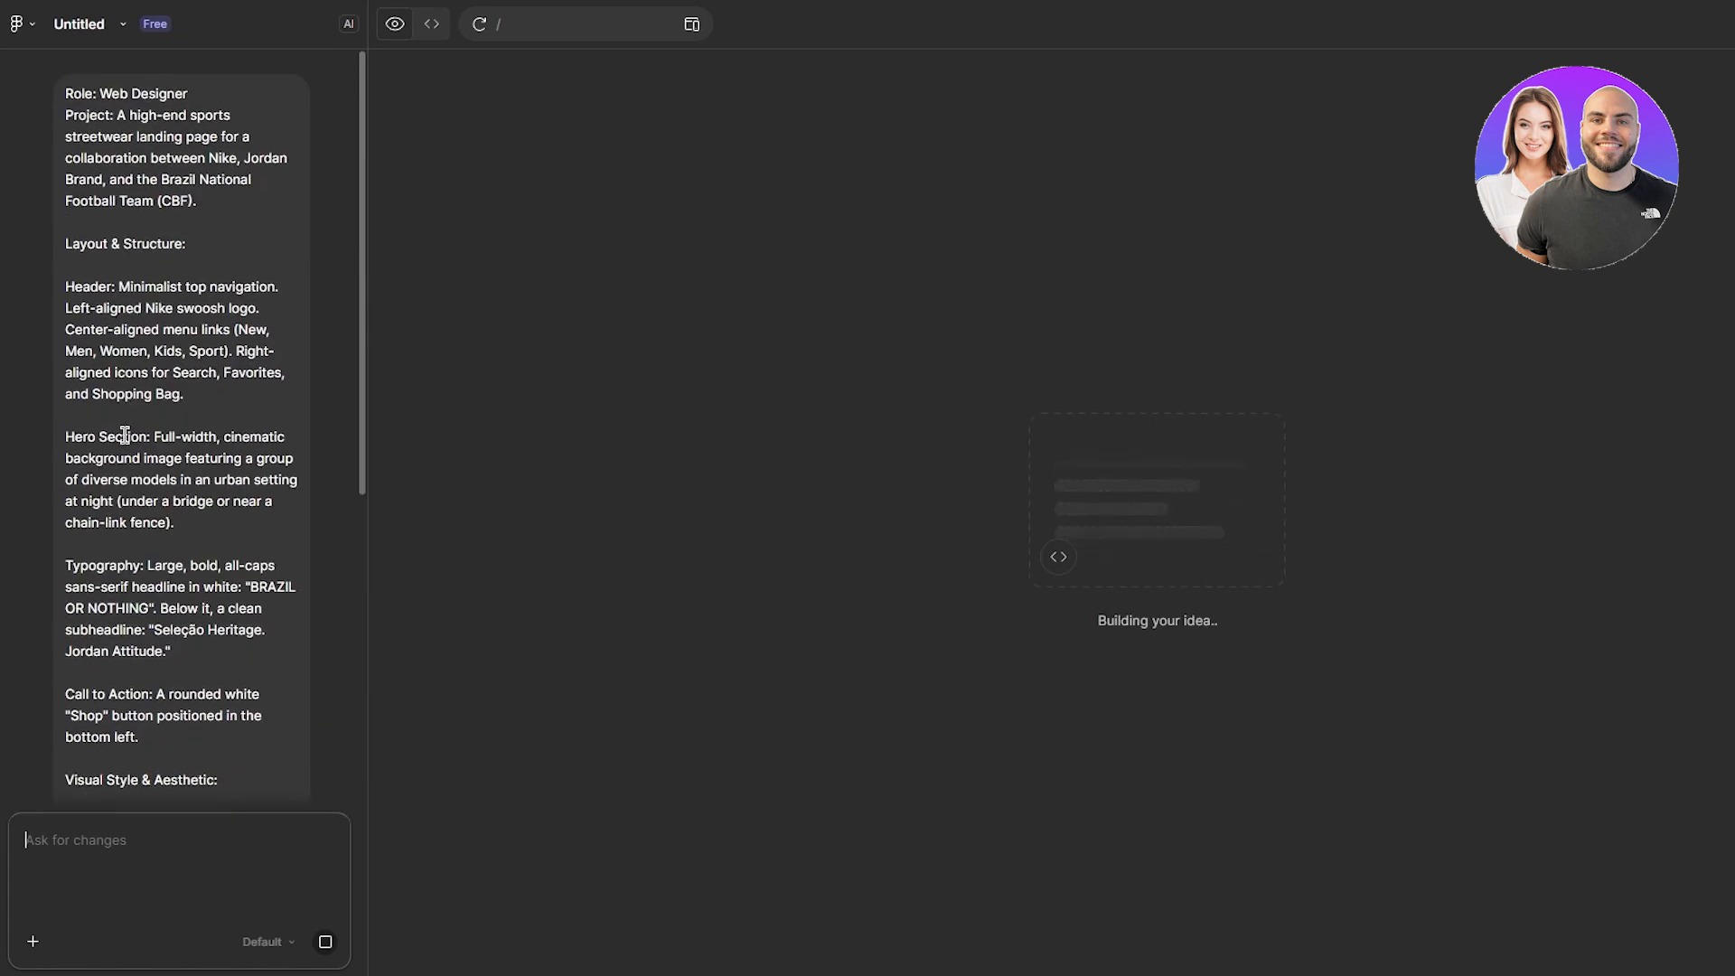
{"action": "scroll", "coordinate": [115, 434], "scroll_direction": "down", "scroll_amount": 3}
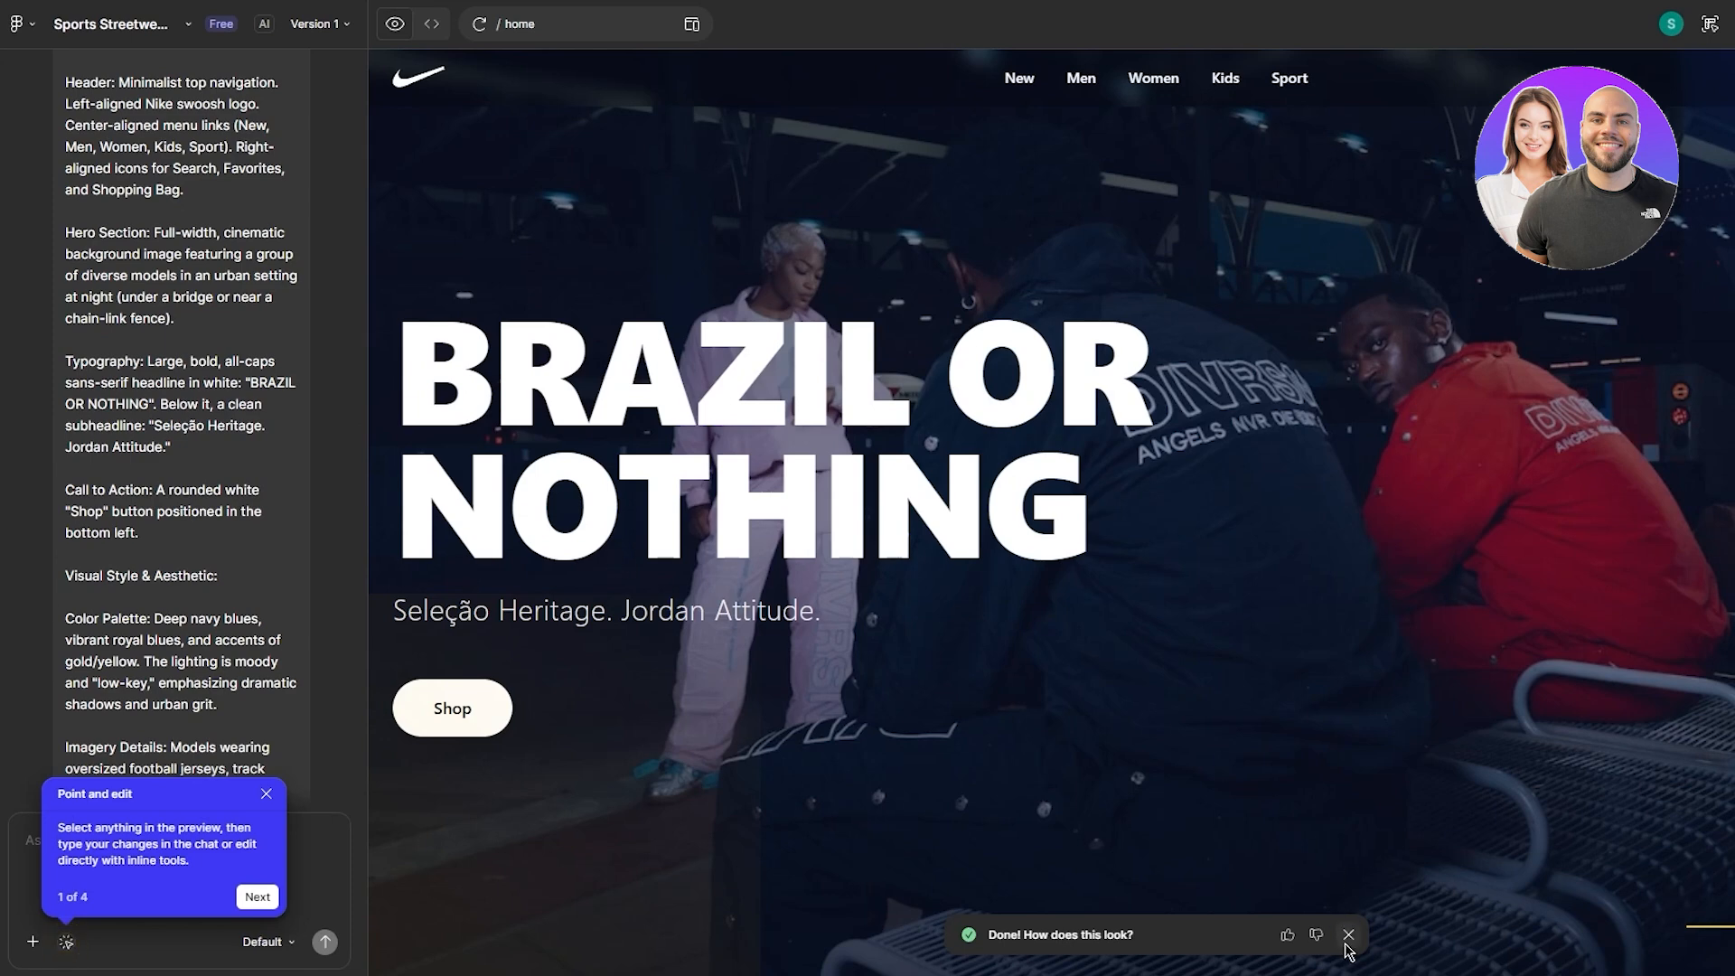
- Dismiss the 'Done!' message and both tour tips, then turn on Point and edit
{"action": "left_click", "coordinate": [1285, 936]}
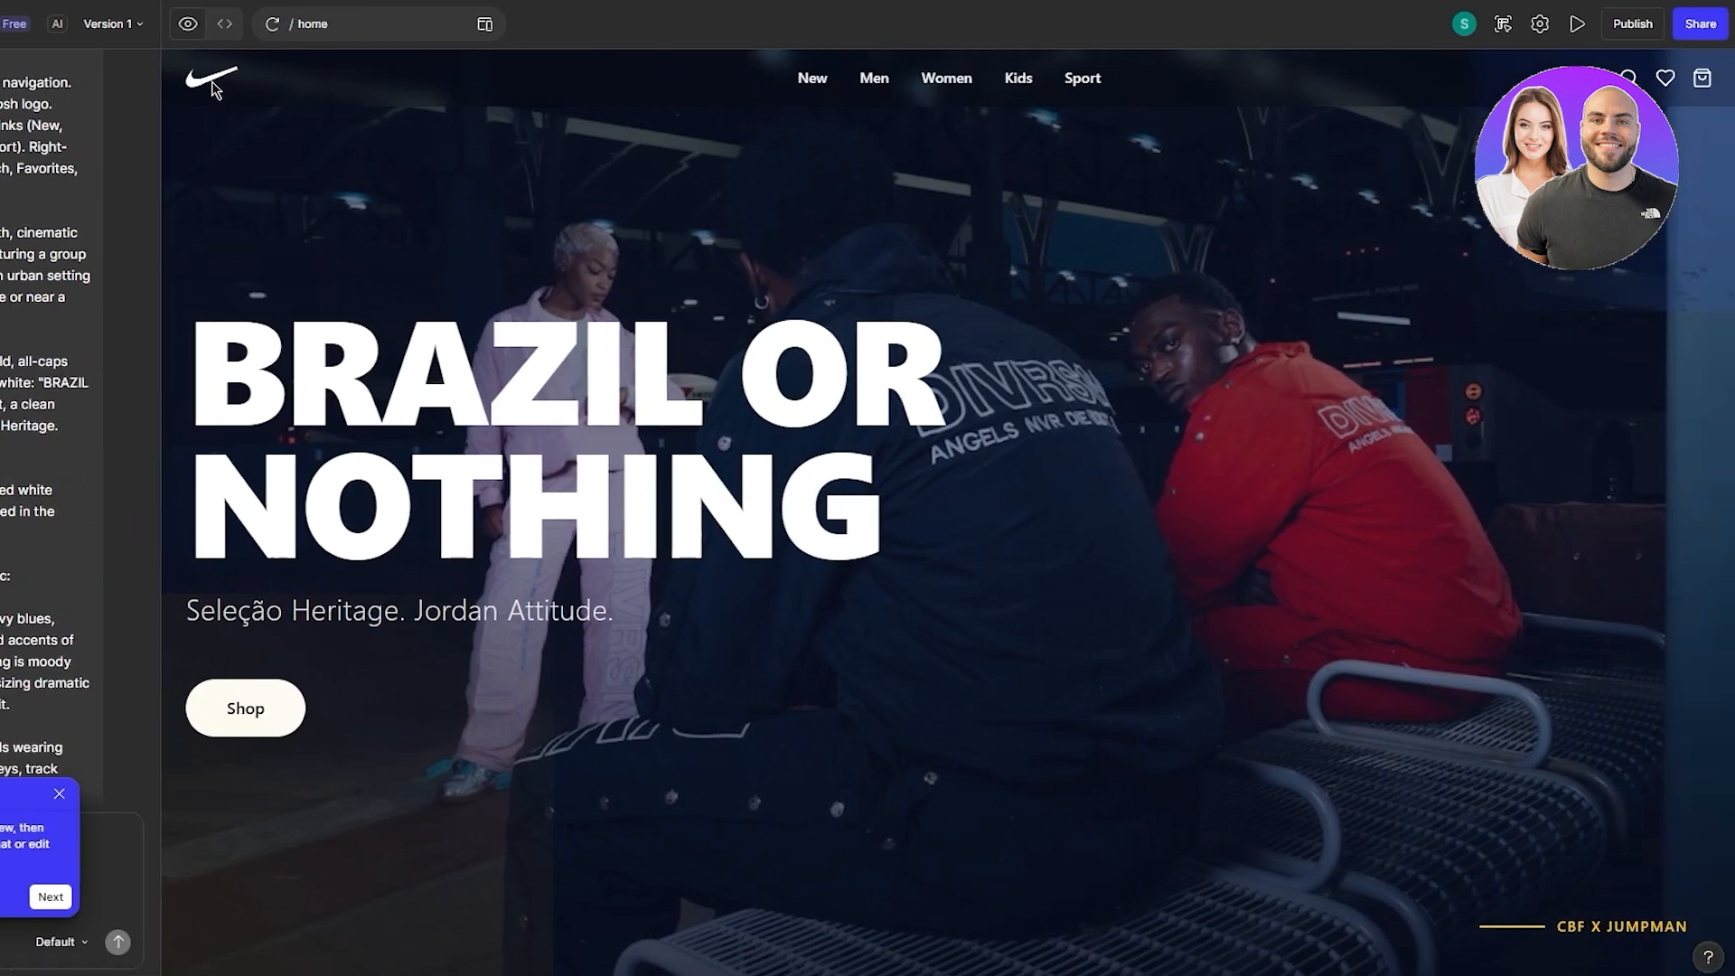
{"action": "scroll", "coordinate": [68, 542], "scroll_direction": "down", "scroll_amount": 12}
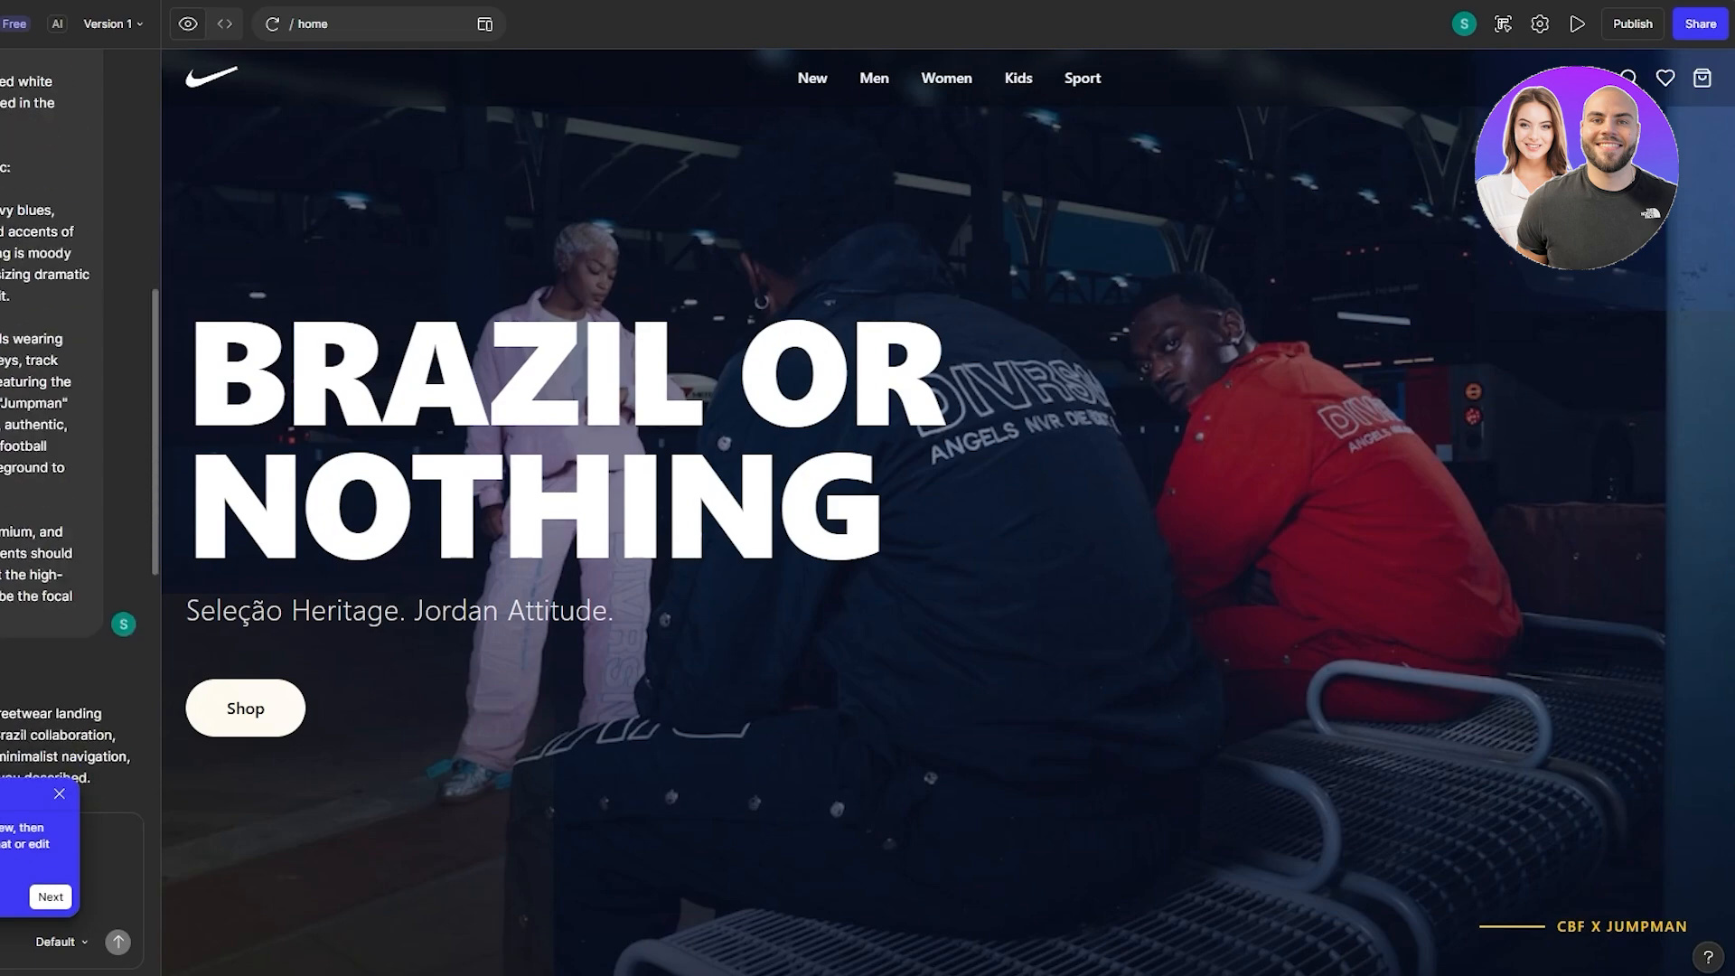
{"action": "left_click", "coordinate": [59, 794]}
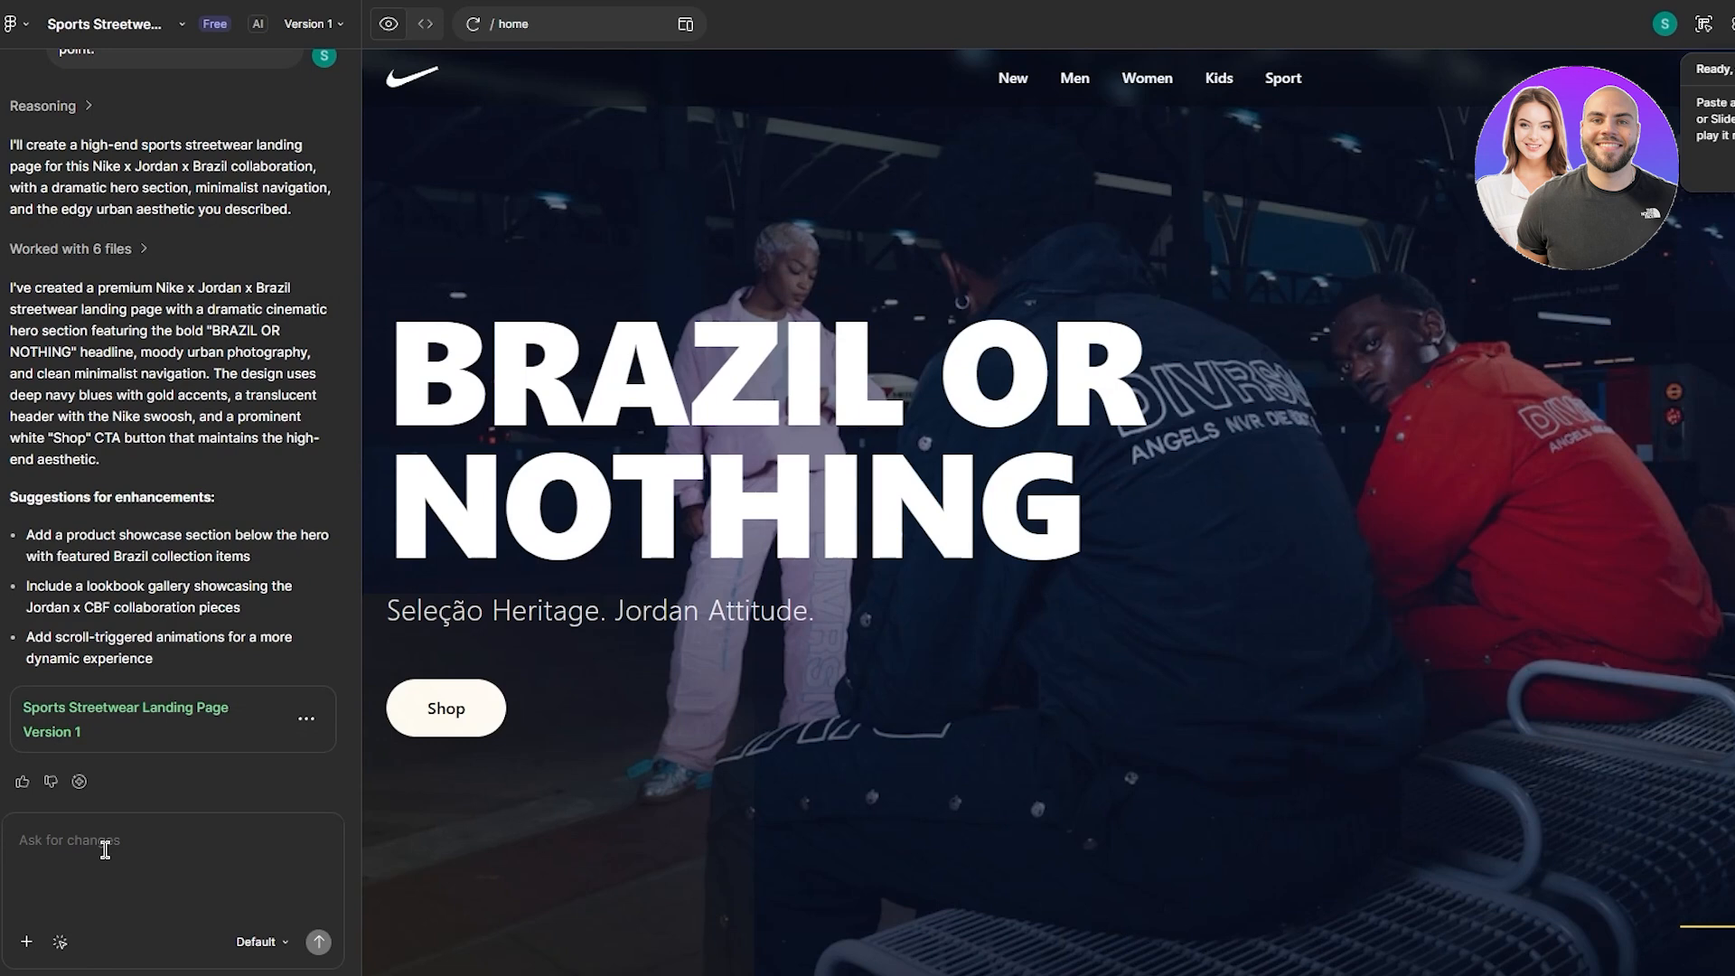
{"action": "left_click", "coordinate": [67, 840]}
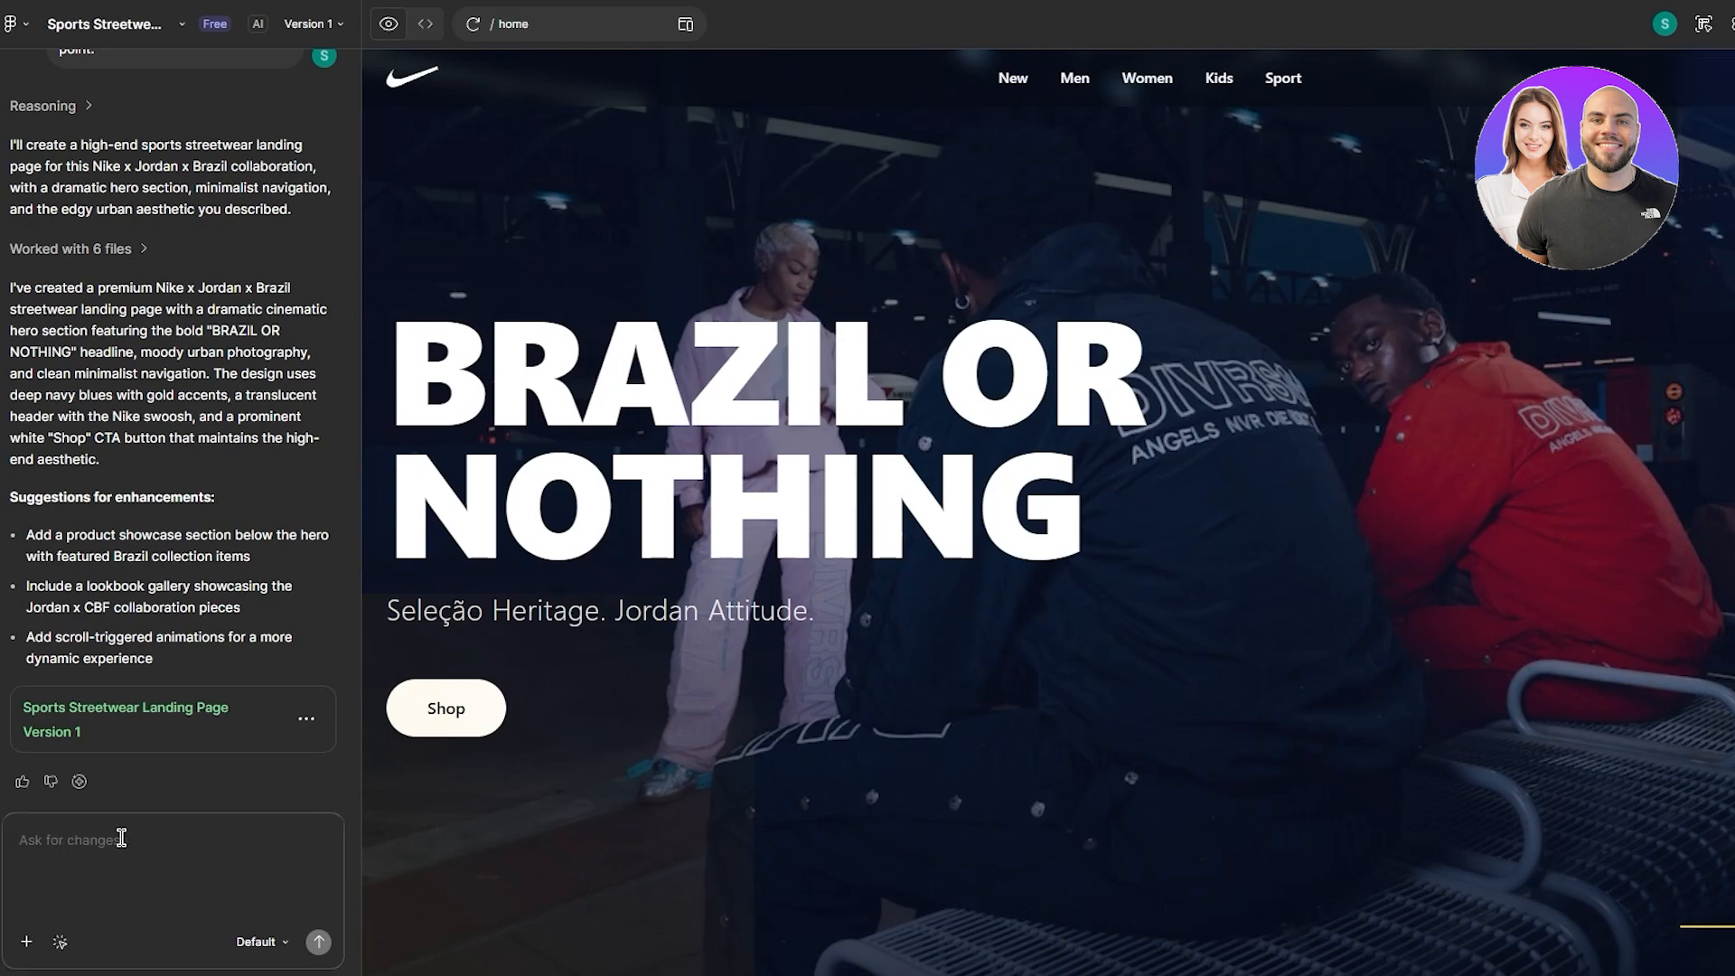
{"action": "left_click", "coordinate": [61, 942]}
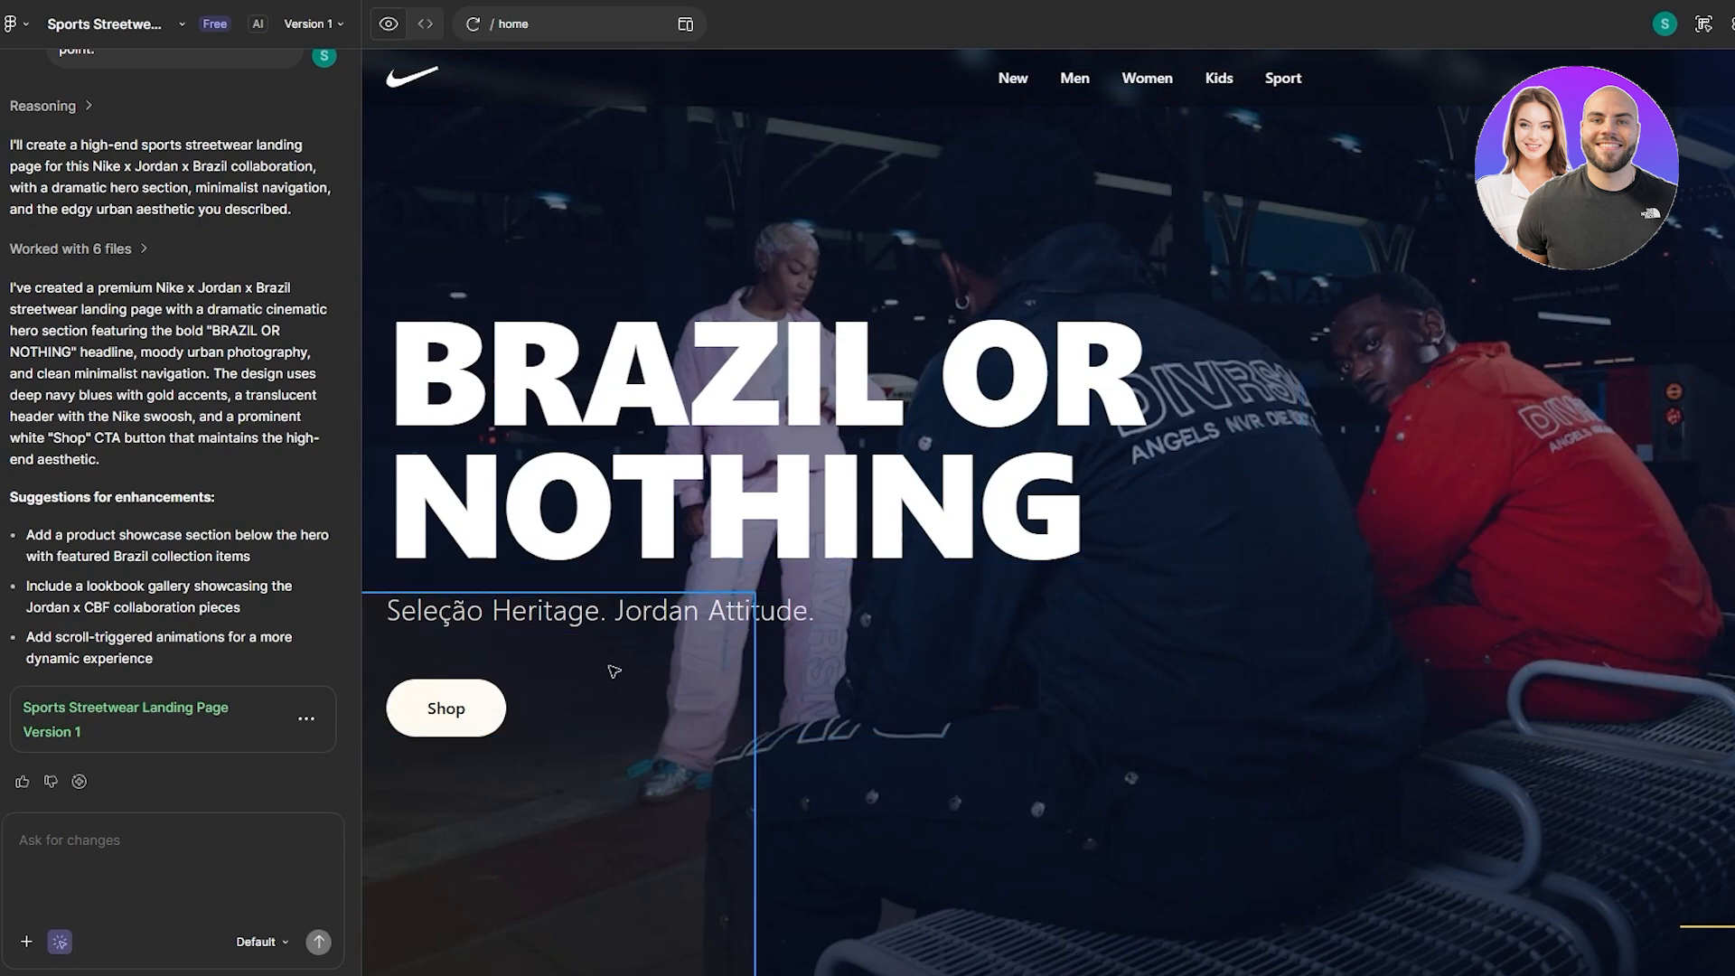
- Pick the Shop button, request colourful theme-matching animations, and begin replying 'modify the button'
{"action": "left_click", "coordinate": [488, 719]}
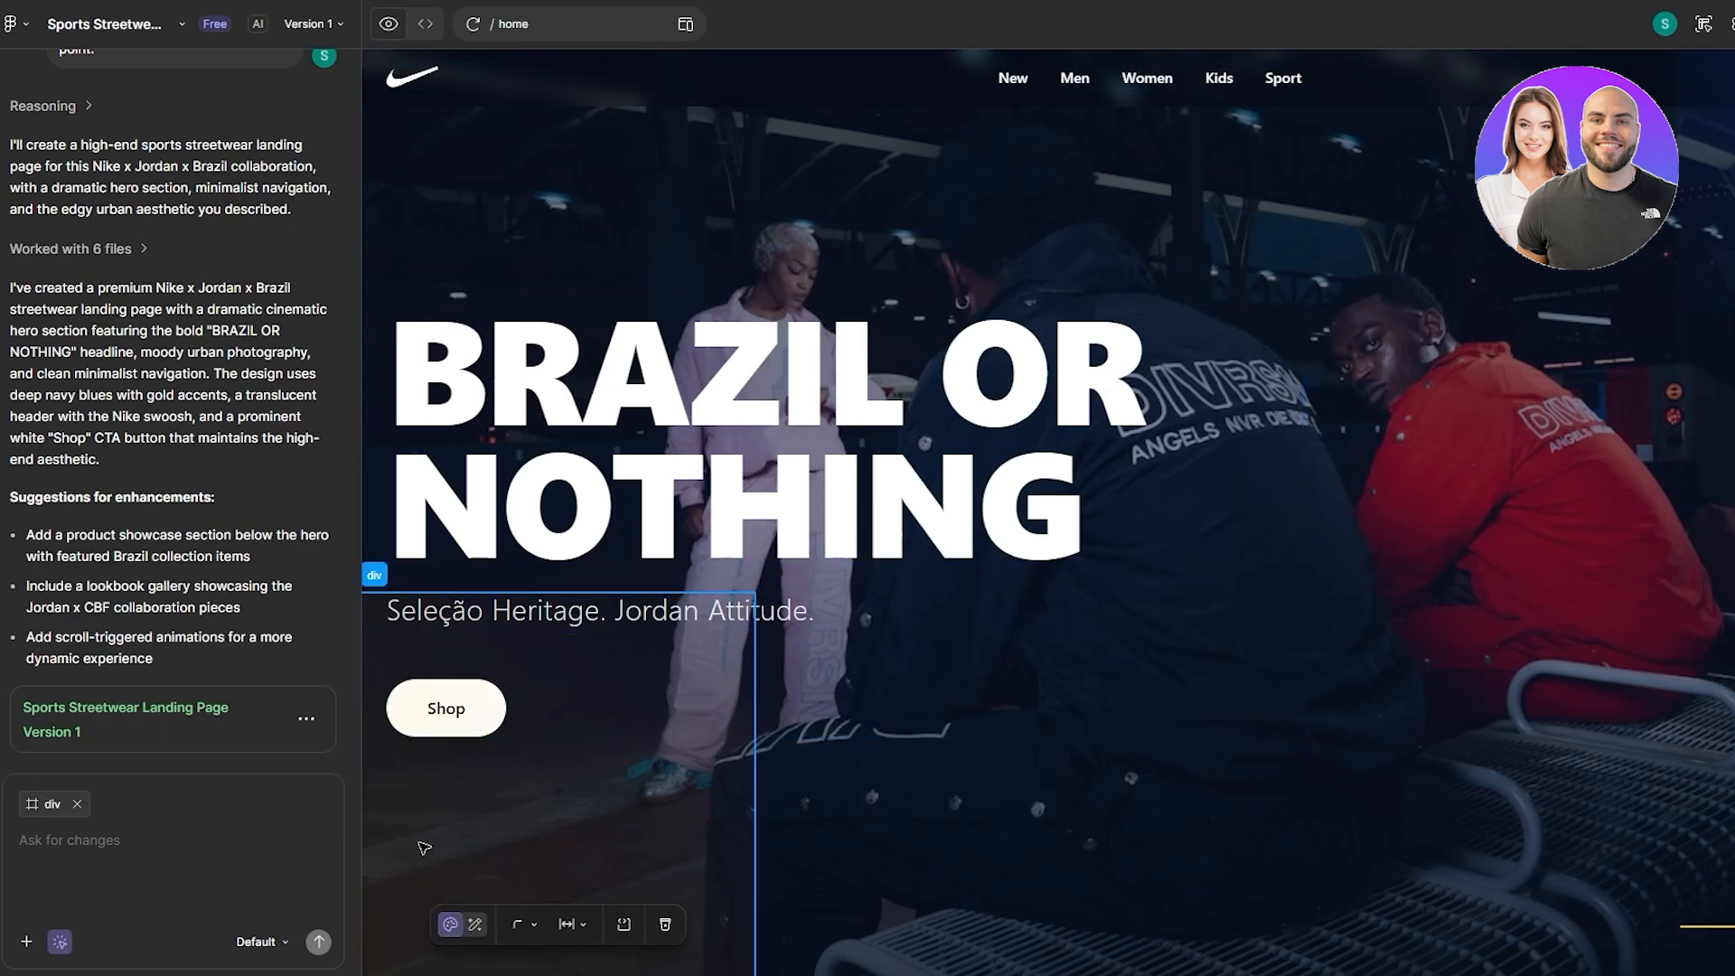
{"action": "left_click", "coordinate": [132, 859]}
{"action": "type", "text": "make the button int"}
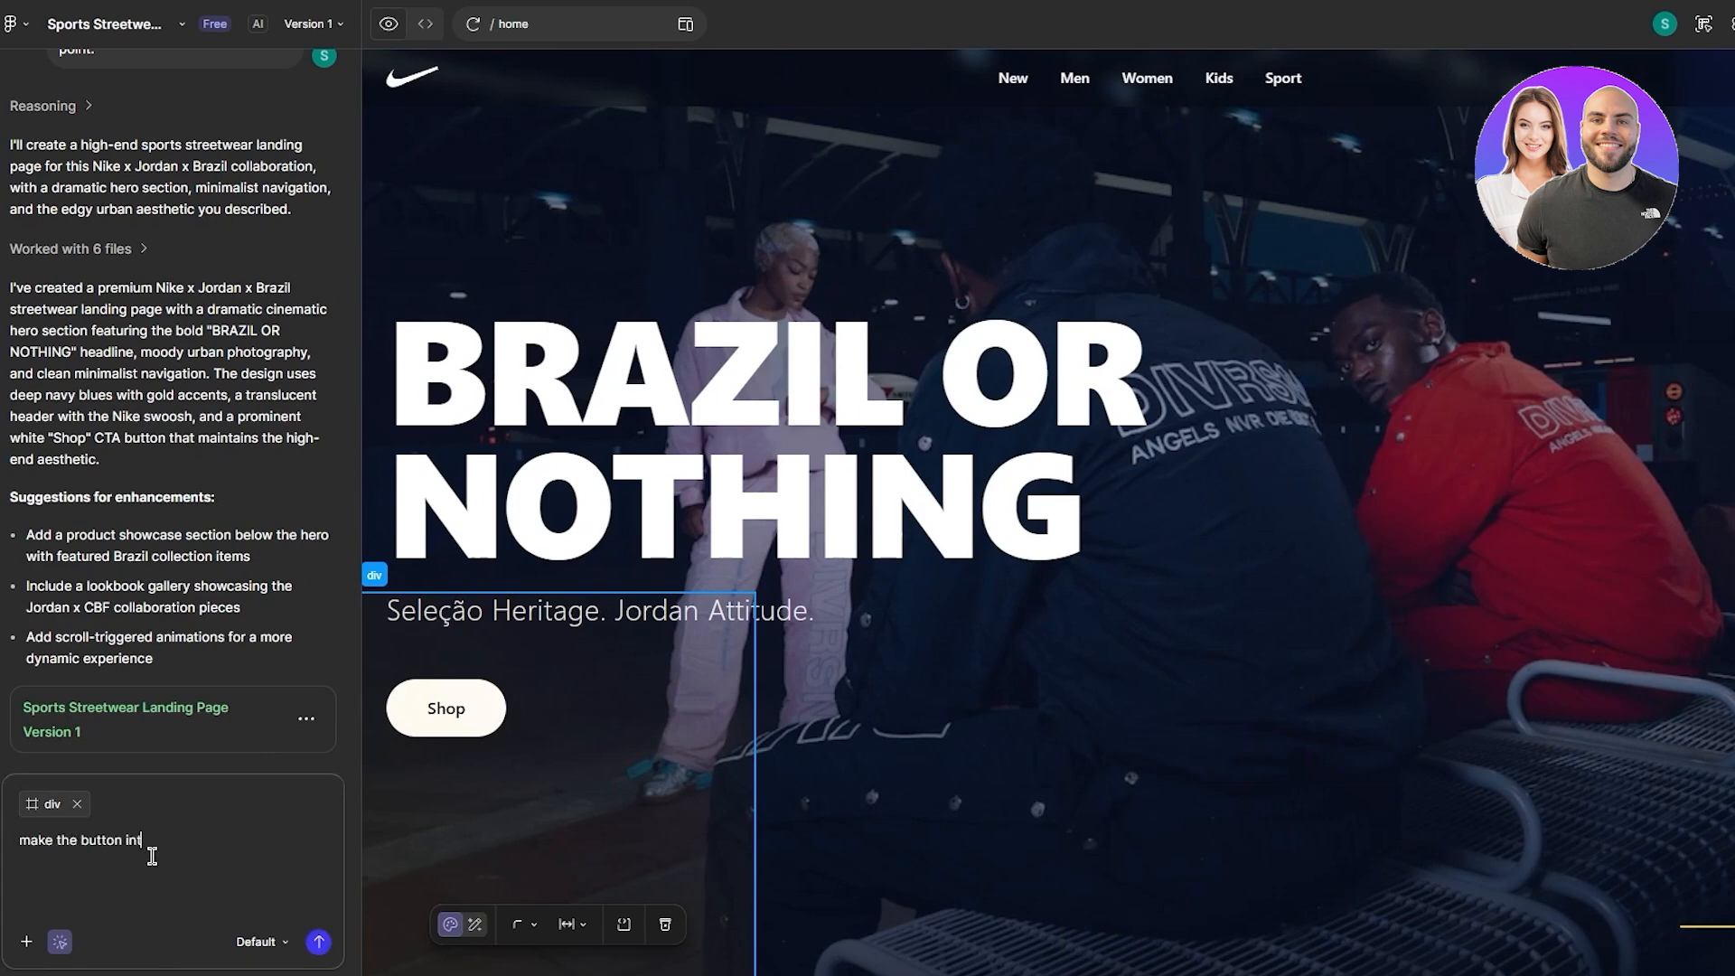
{"action": "type", "text": "eractive with animations, make it colourful but acc"}
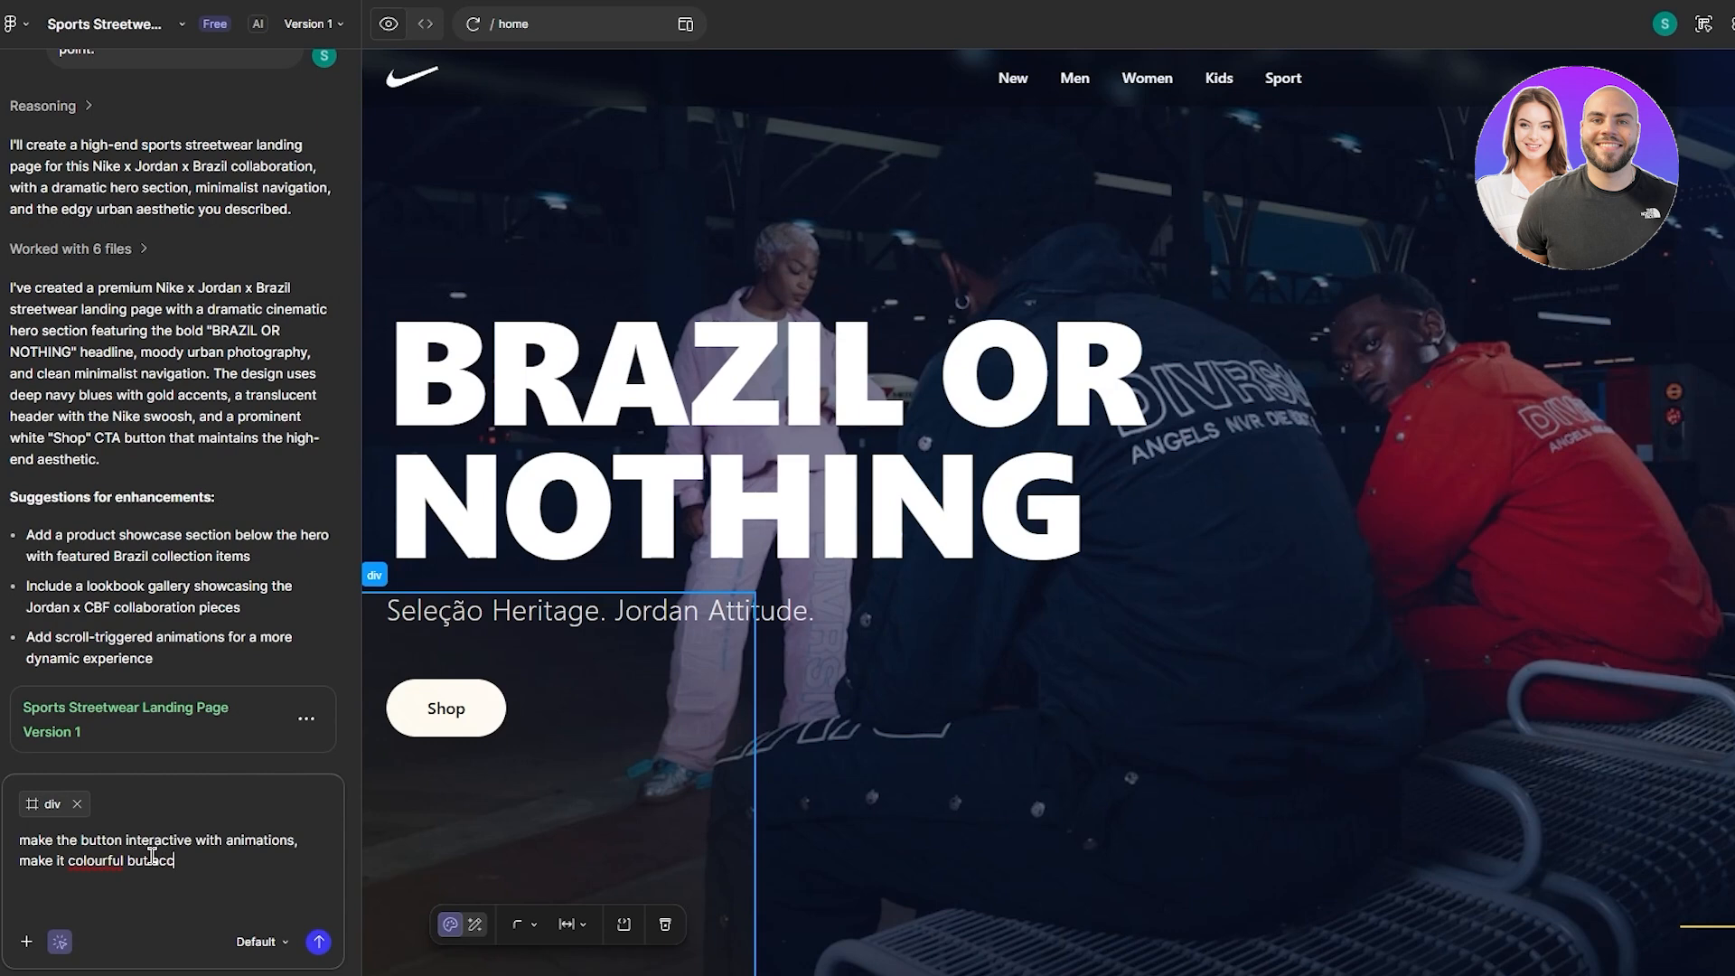
{"action": "type", "text": "ording to the theme"}
{"action": "left_click", "coordinate": [318, 941]}
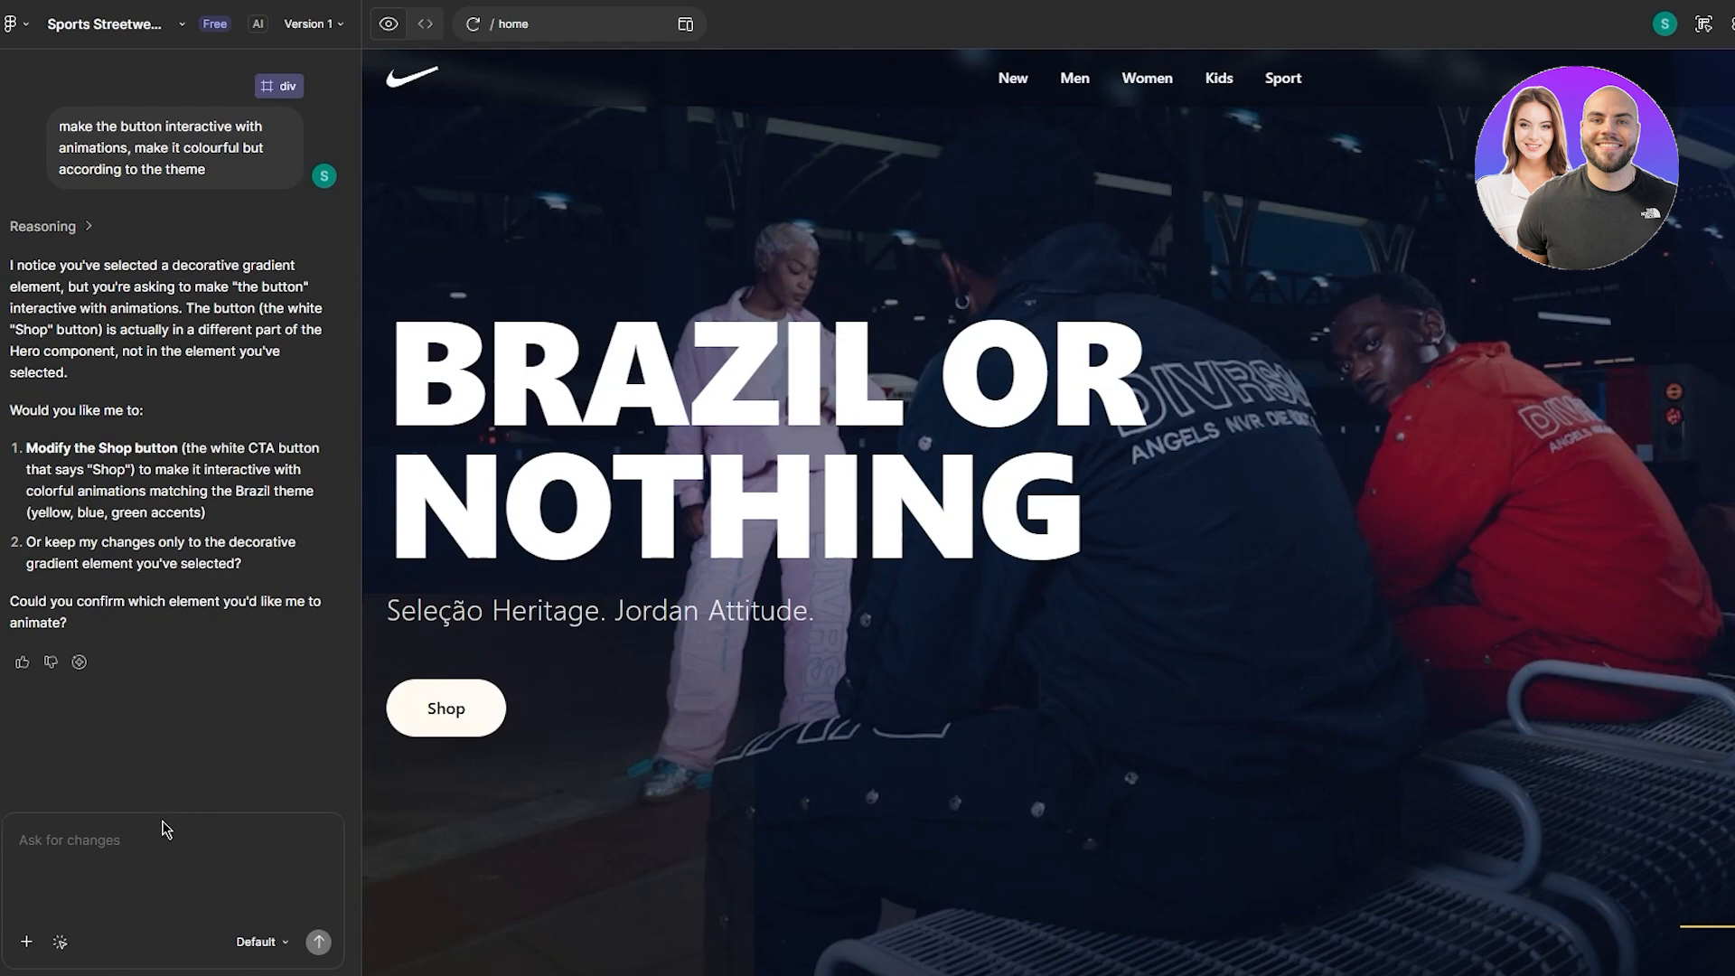
{"action": "left_click", "coordinate": [150, 850]}
{"action": "type", "text": "modify the"}
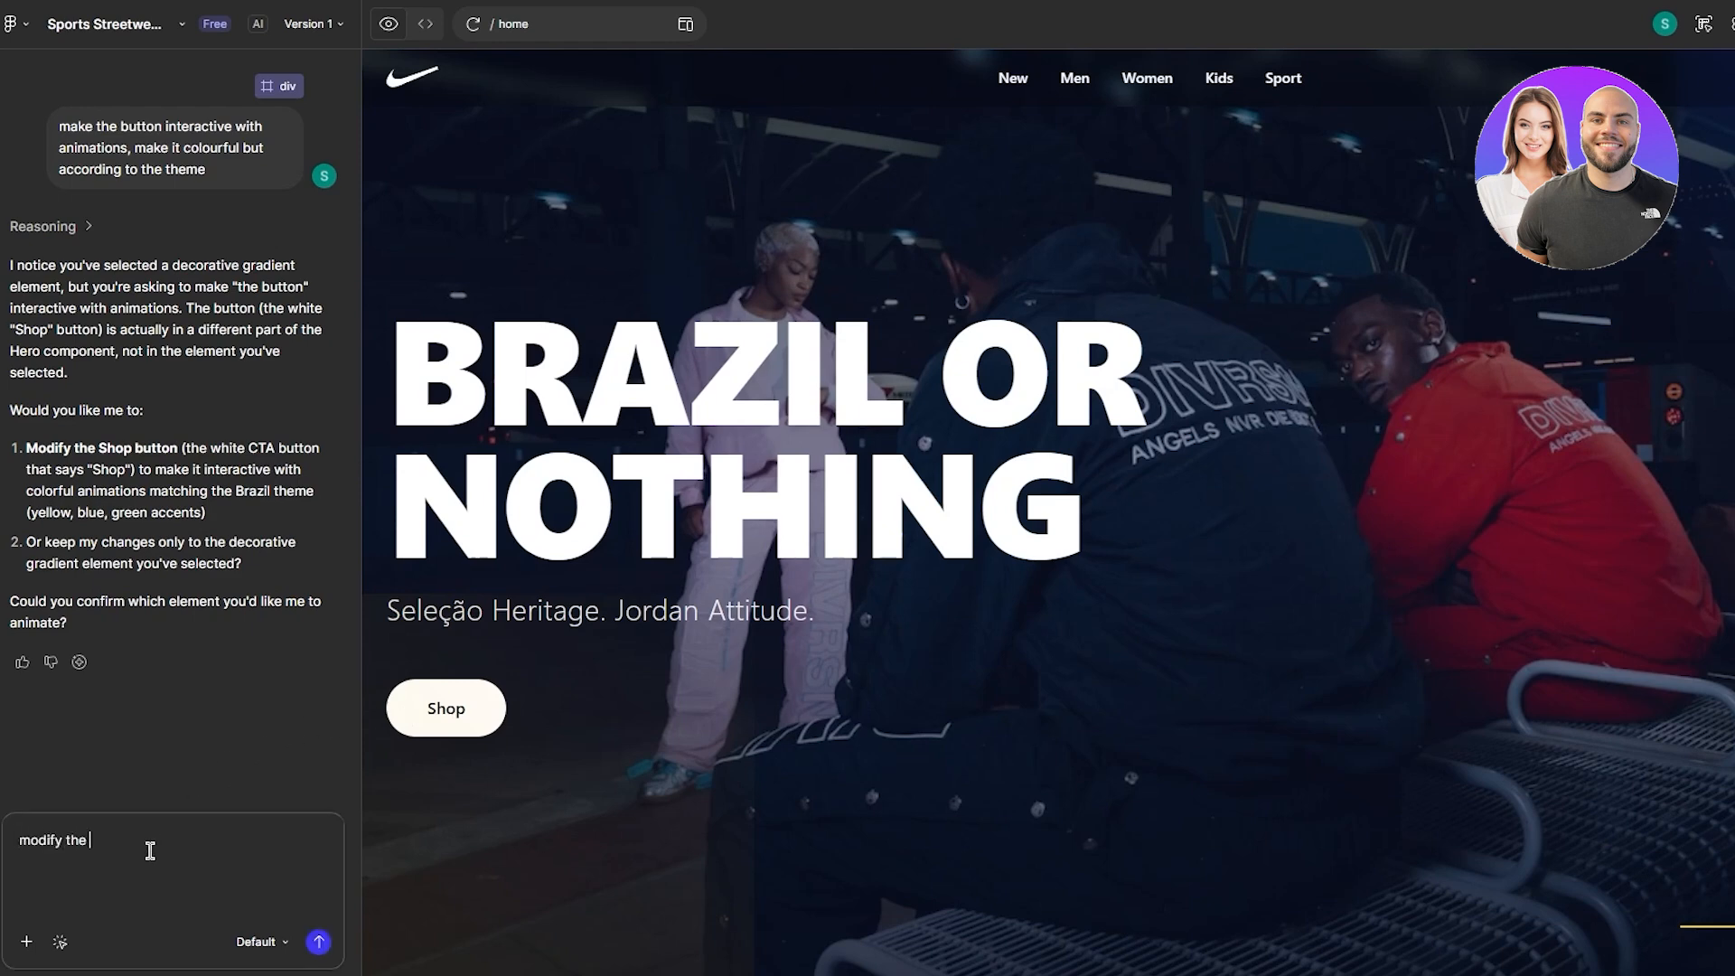
{"action": "type", "text": " button"}
- Send the 'modify the button' reply and view the Hero.tsx code being rewritten
{"action": "key", "text": "Return"}
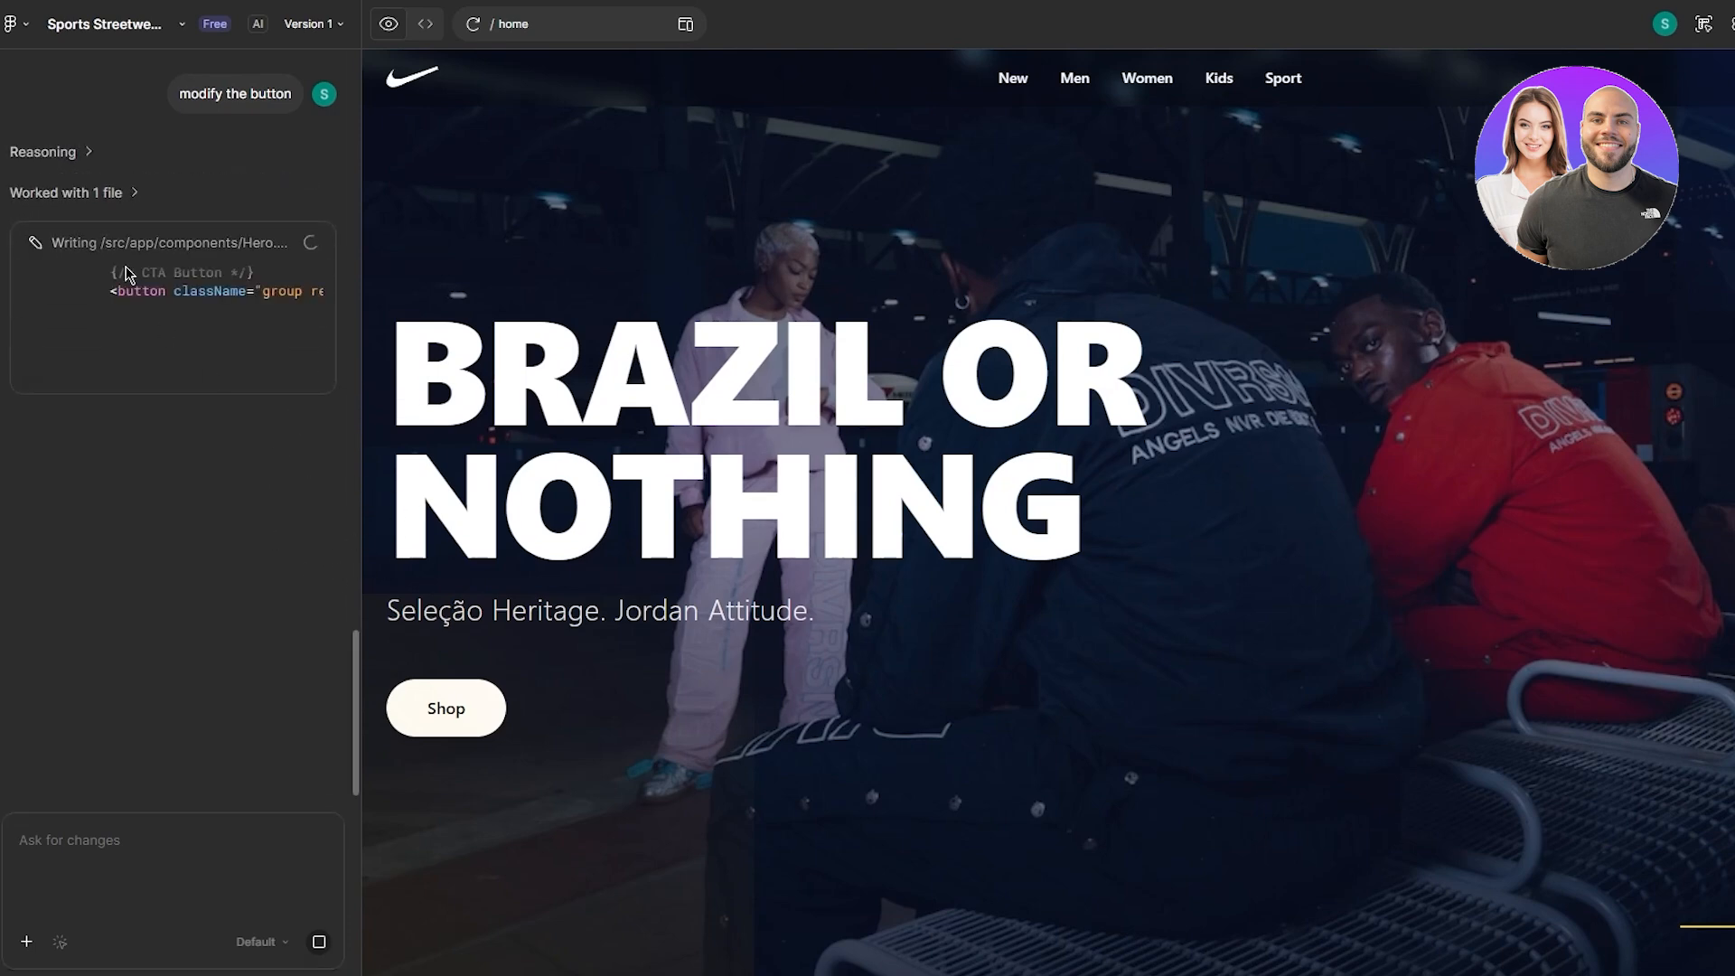
{"action": "left_click", "coordinate": [424, 24]}
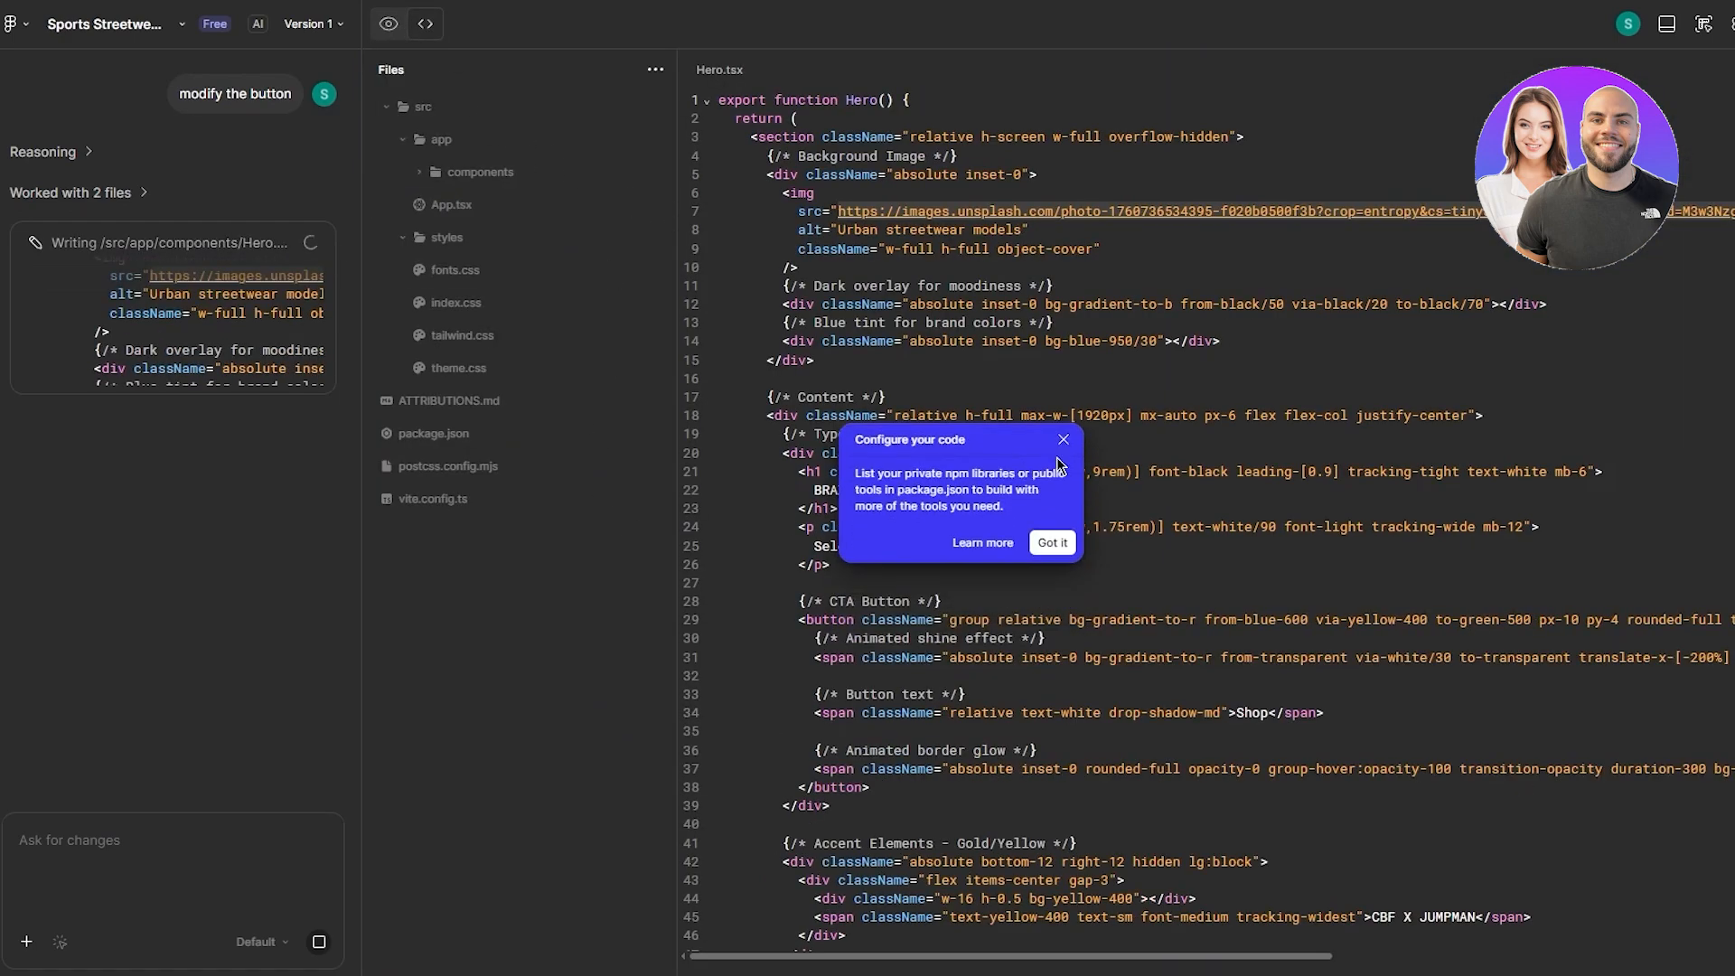
- Dismiss the code and Copy design popups, return to preview, and launch the full-screen preview of Version 2
{"action": "left_click", "coordinate": [1064, 440]}
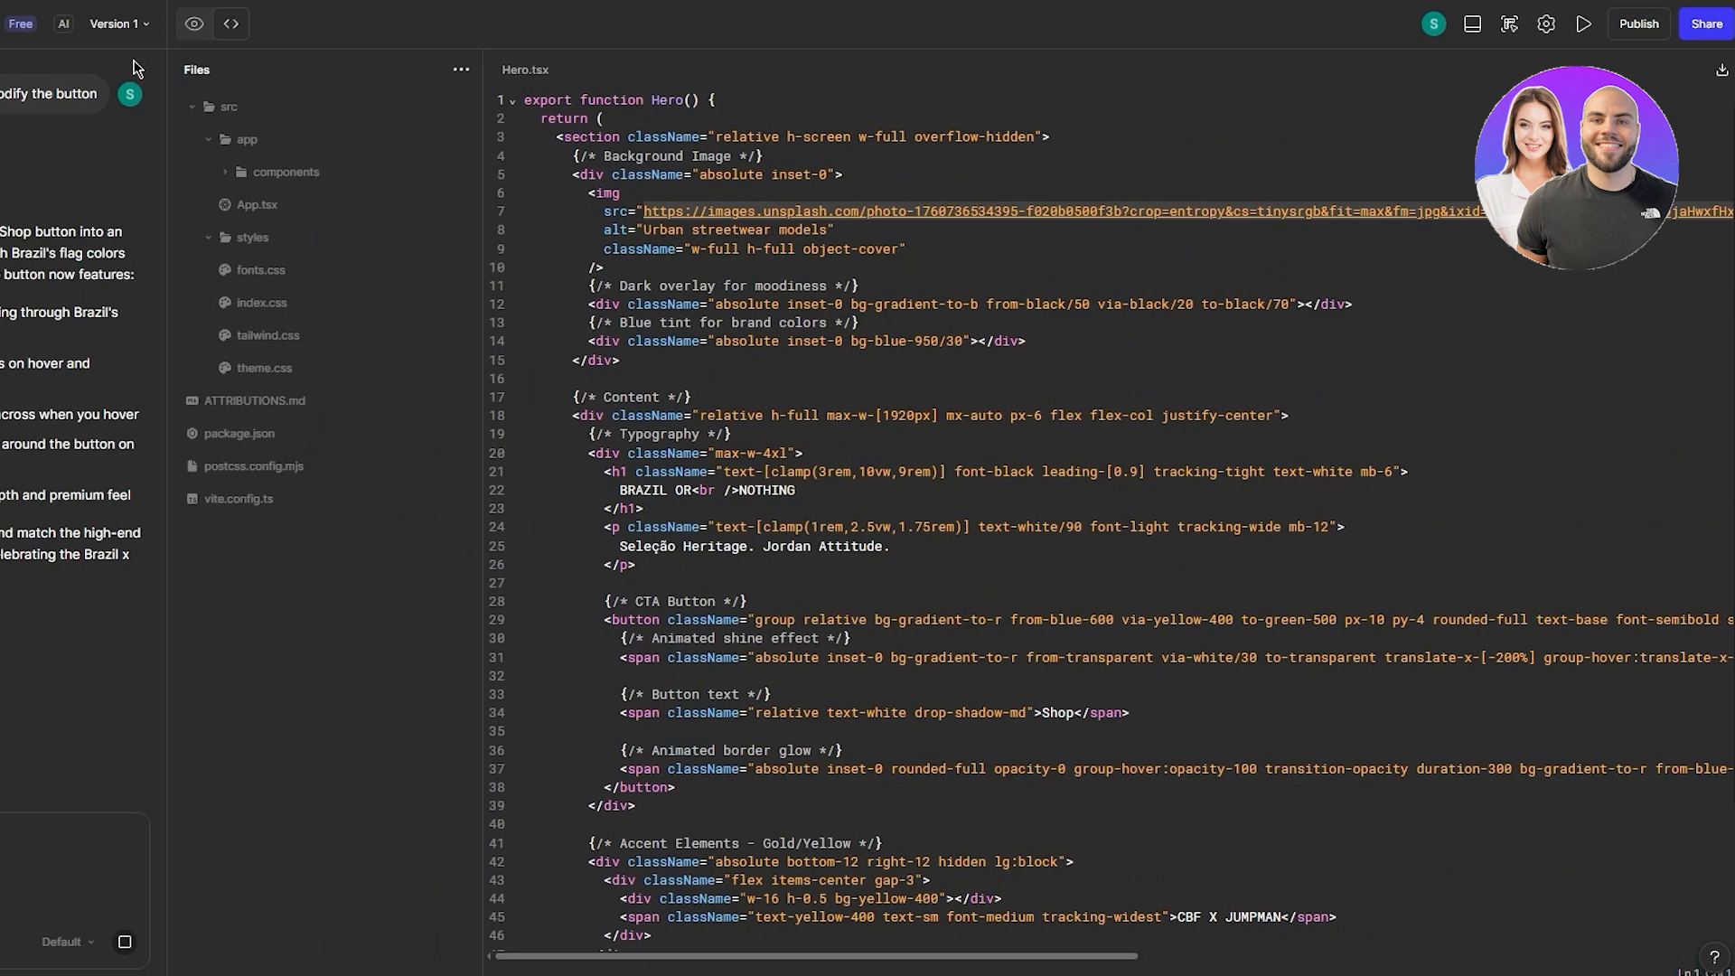
{"action": "left_click", "coordinate": [194, 23]}
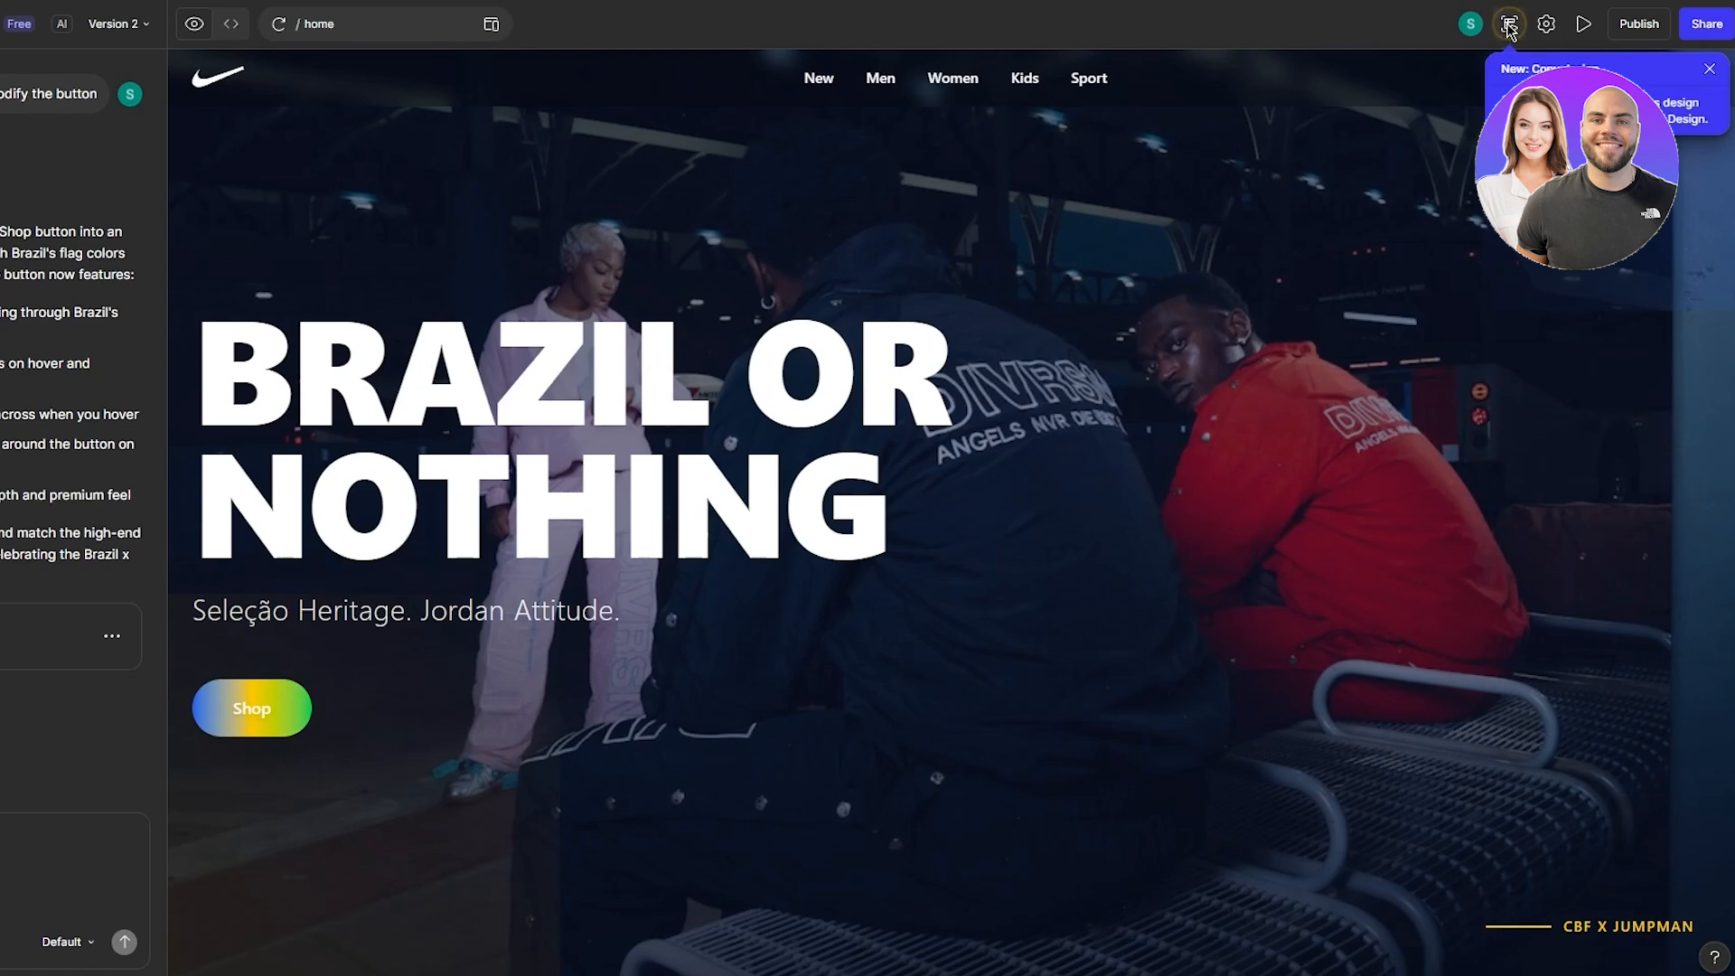
{"action": "left_click", "coordinate": [1711, 71]}
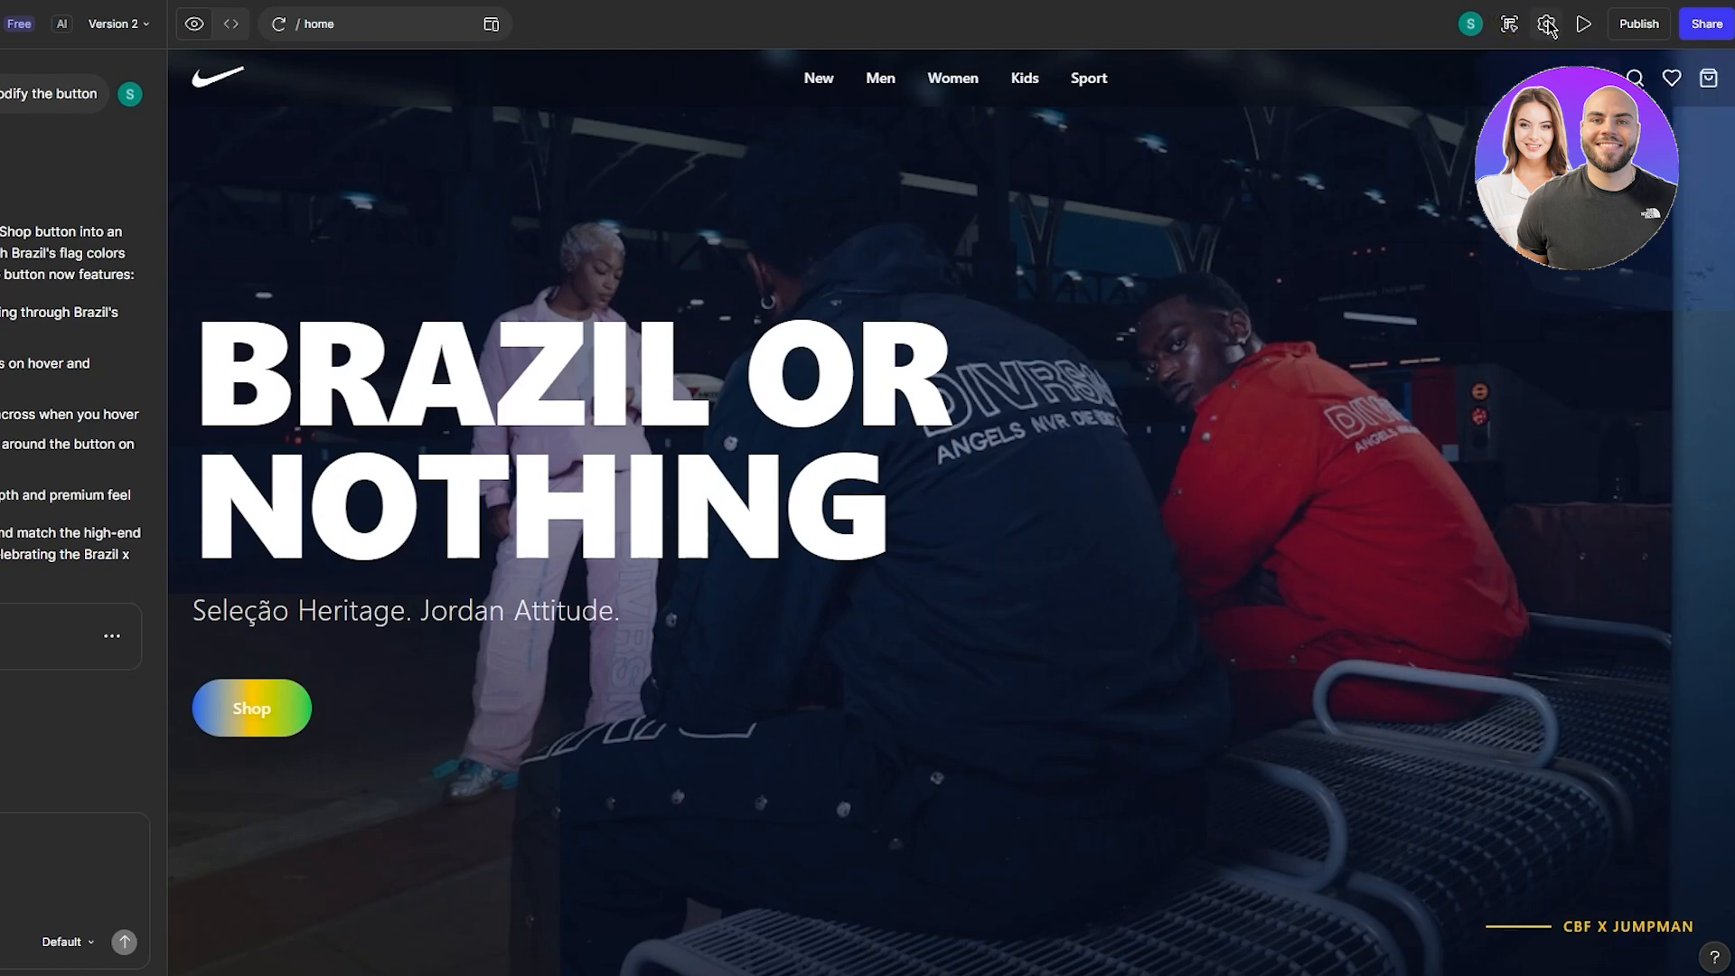
{"action": "left_click", "coordinate": [1583, 26]}
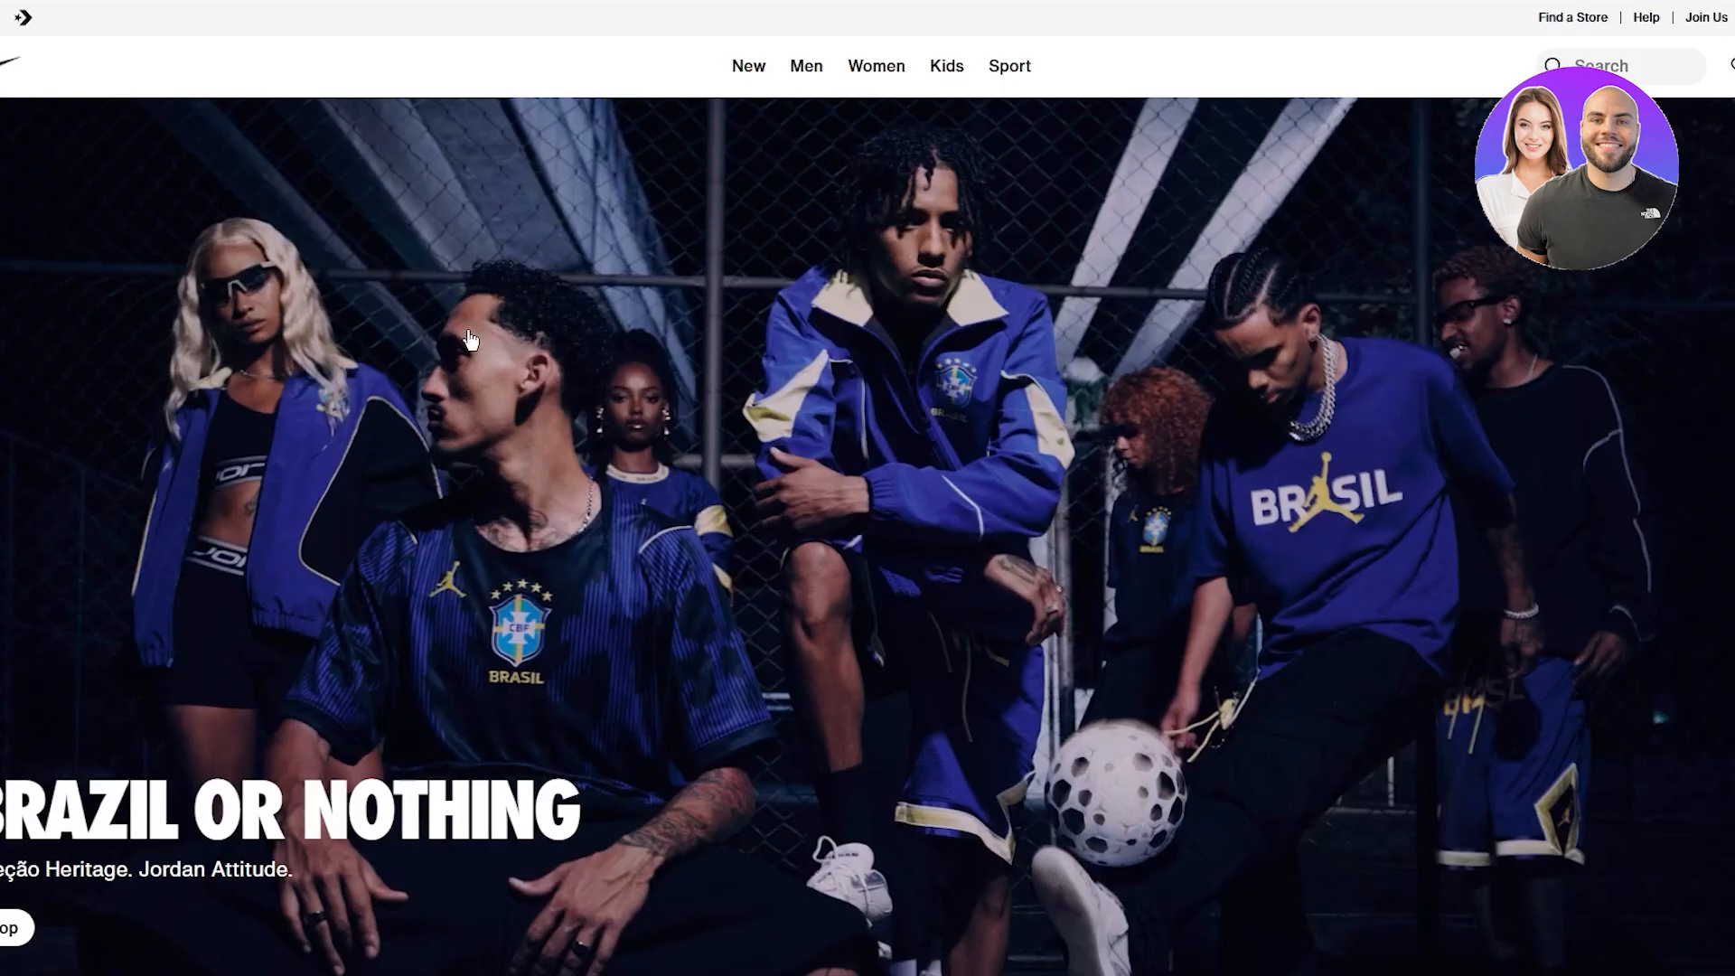
- Scroll the original Nike BRAZIL OR NOTHING page to compare with the generated design
{"action": "scroll", "coordinate": [312, 204], "scroll_direction": "down", "scroll_amount": 2}
{"action": "scroll", "coordinate": [276, 81], "scroll_direction": "up", "scroll_amount": 2}
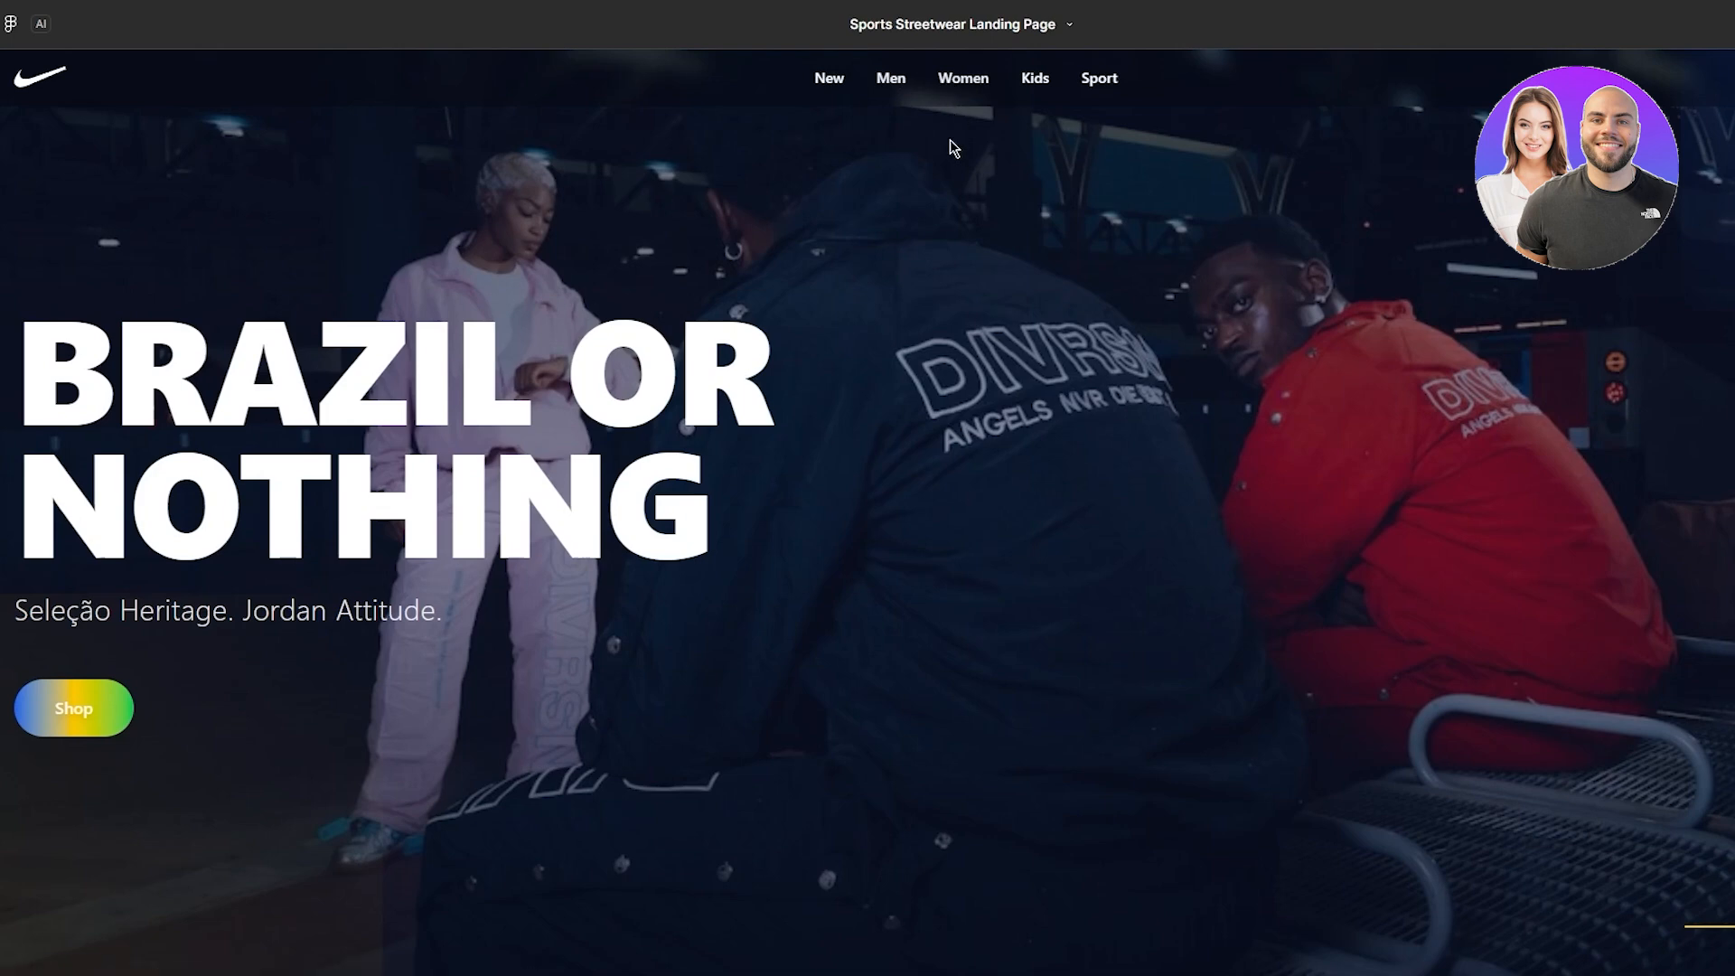
- Exit the full-screen preview and open the Publish settings for Version 2
{"action": "left_click_drag", "start_coordinate": [653, 512], "coordinate": [54, 352]}
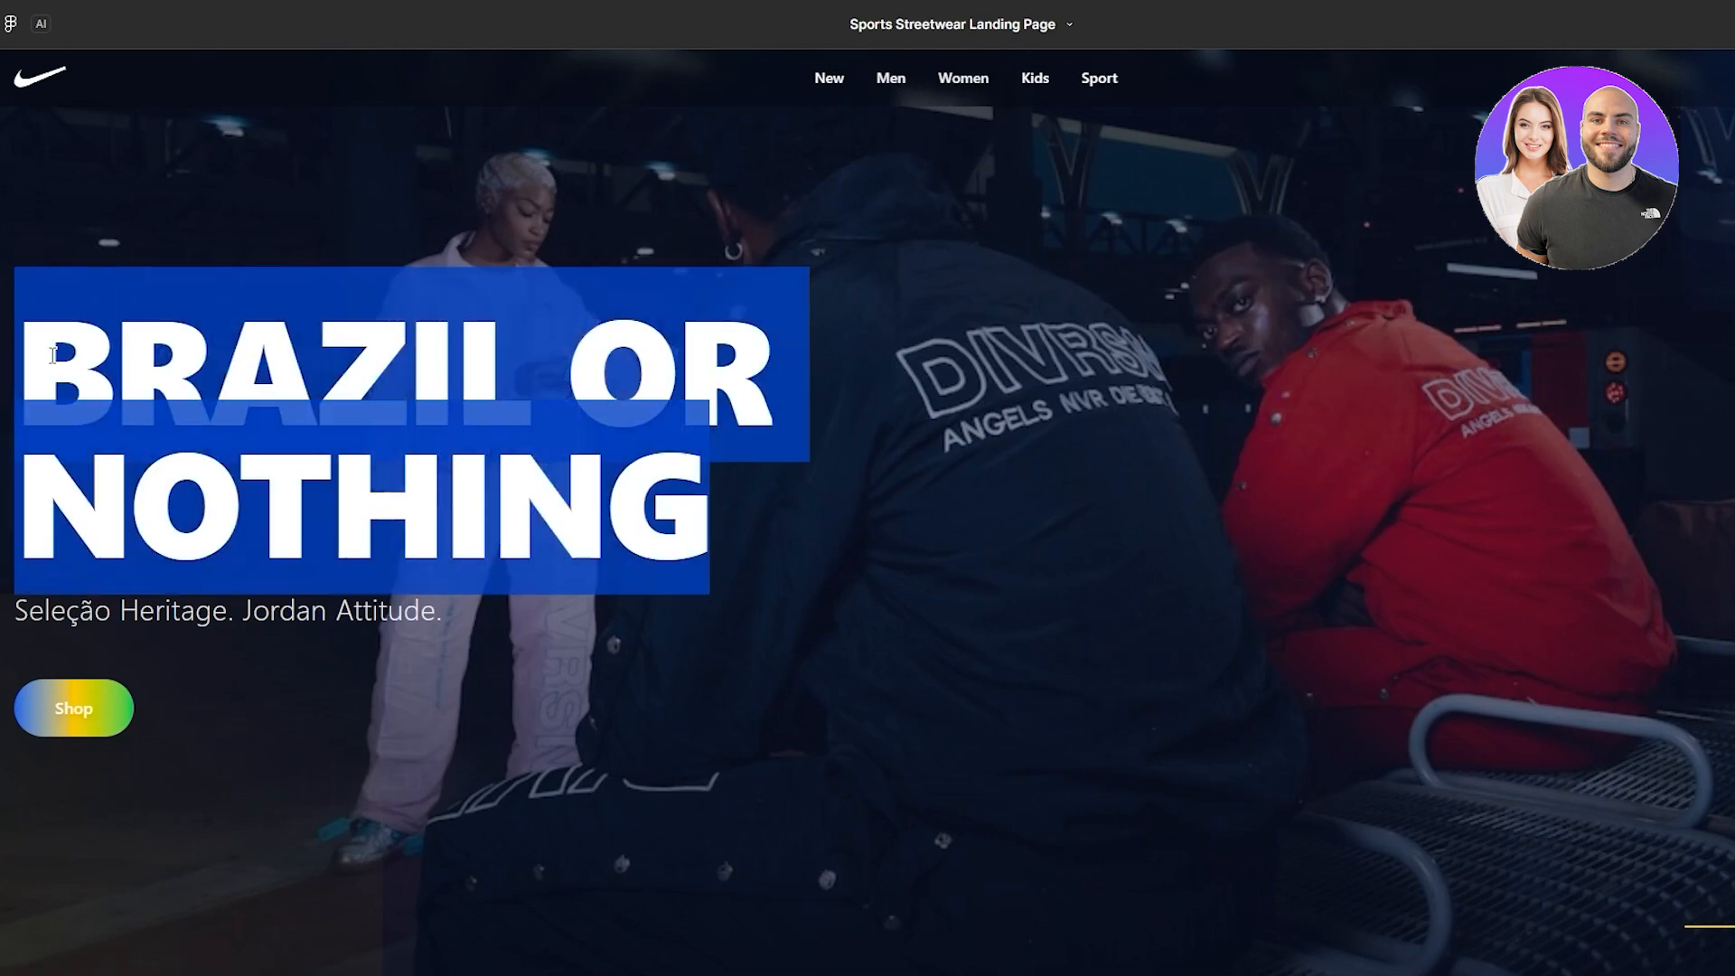
{"action": "left_click", "coordinate": [144, 206]}
{"action": "key", "text": "Escape"}
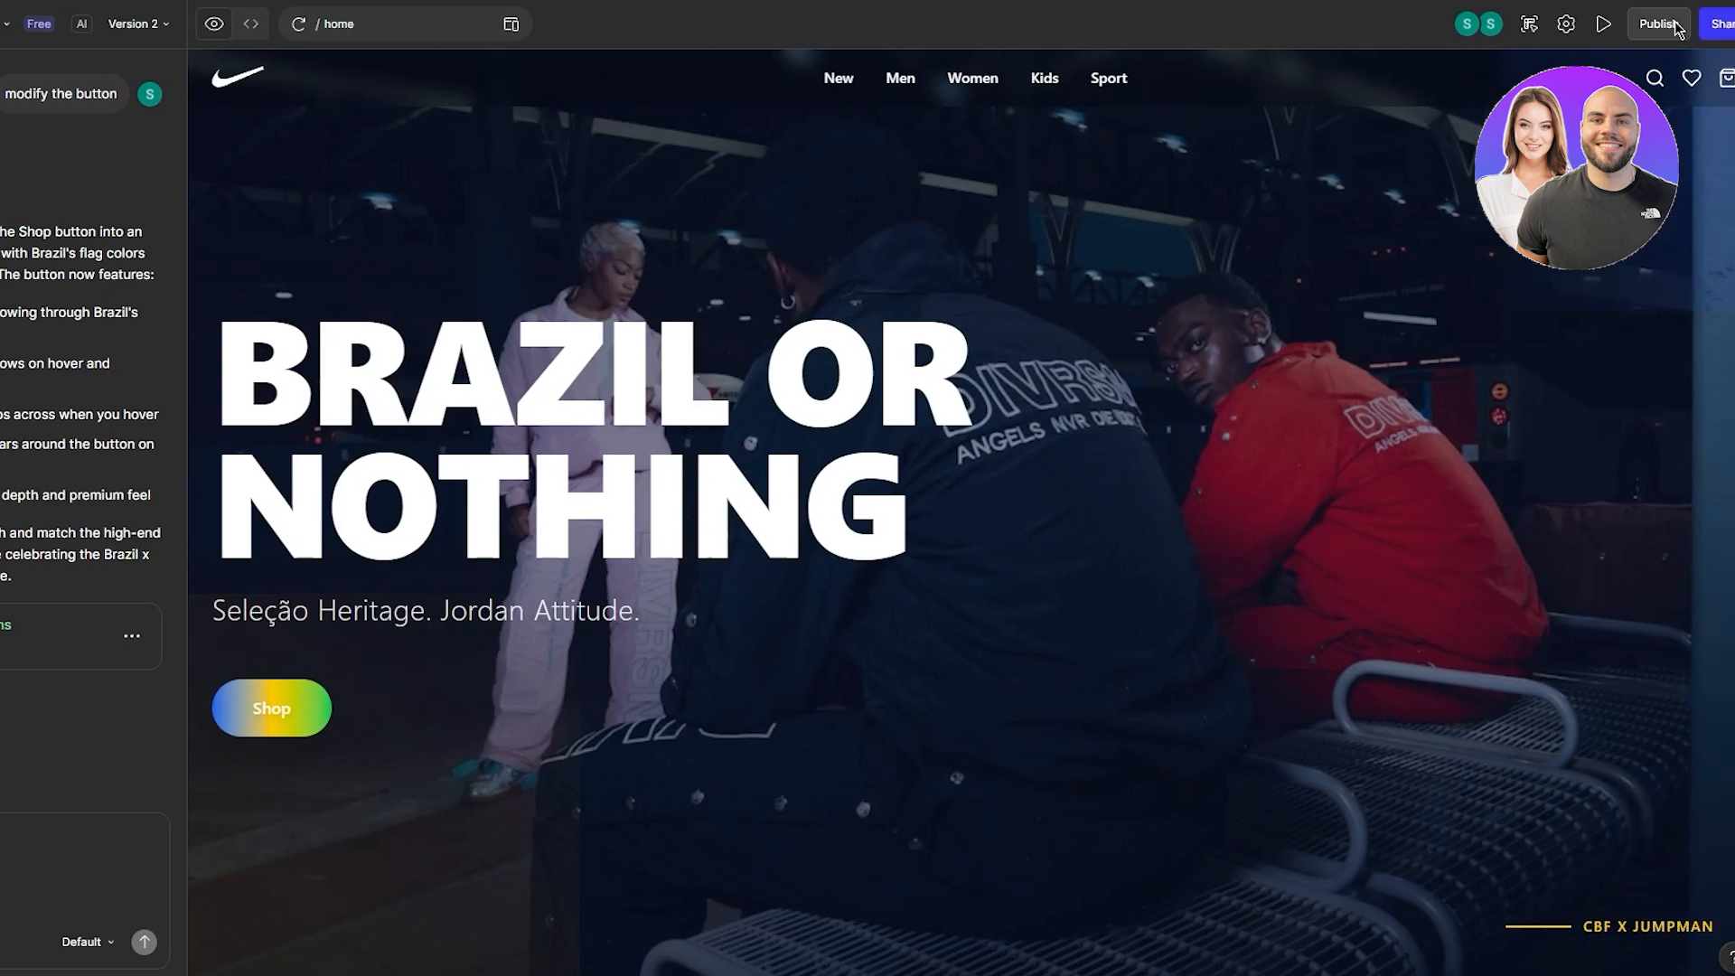
{"action": "left_click", "coordinate": [1661, 24]}
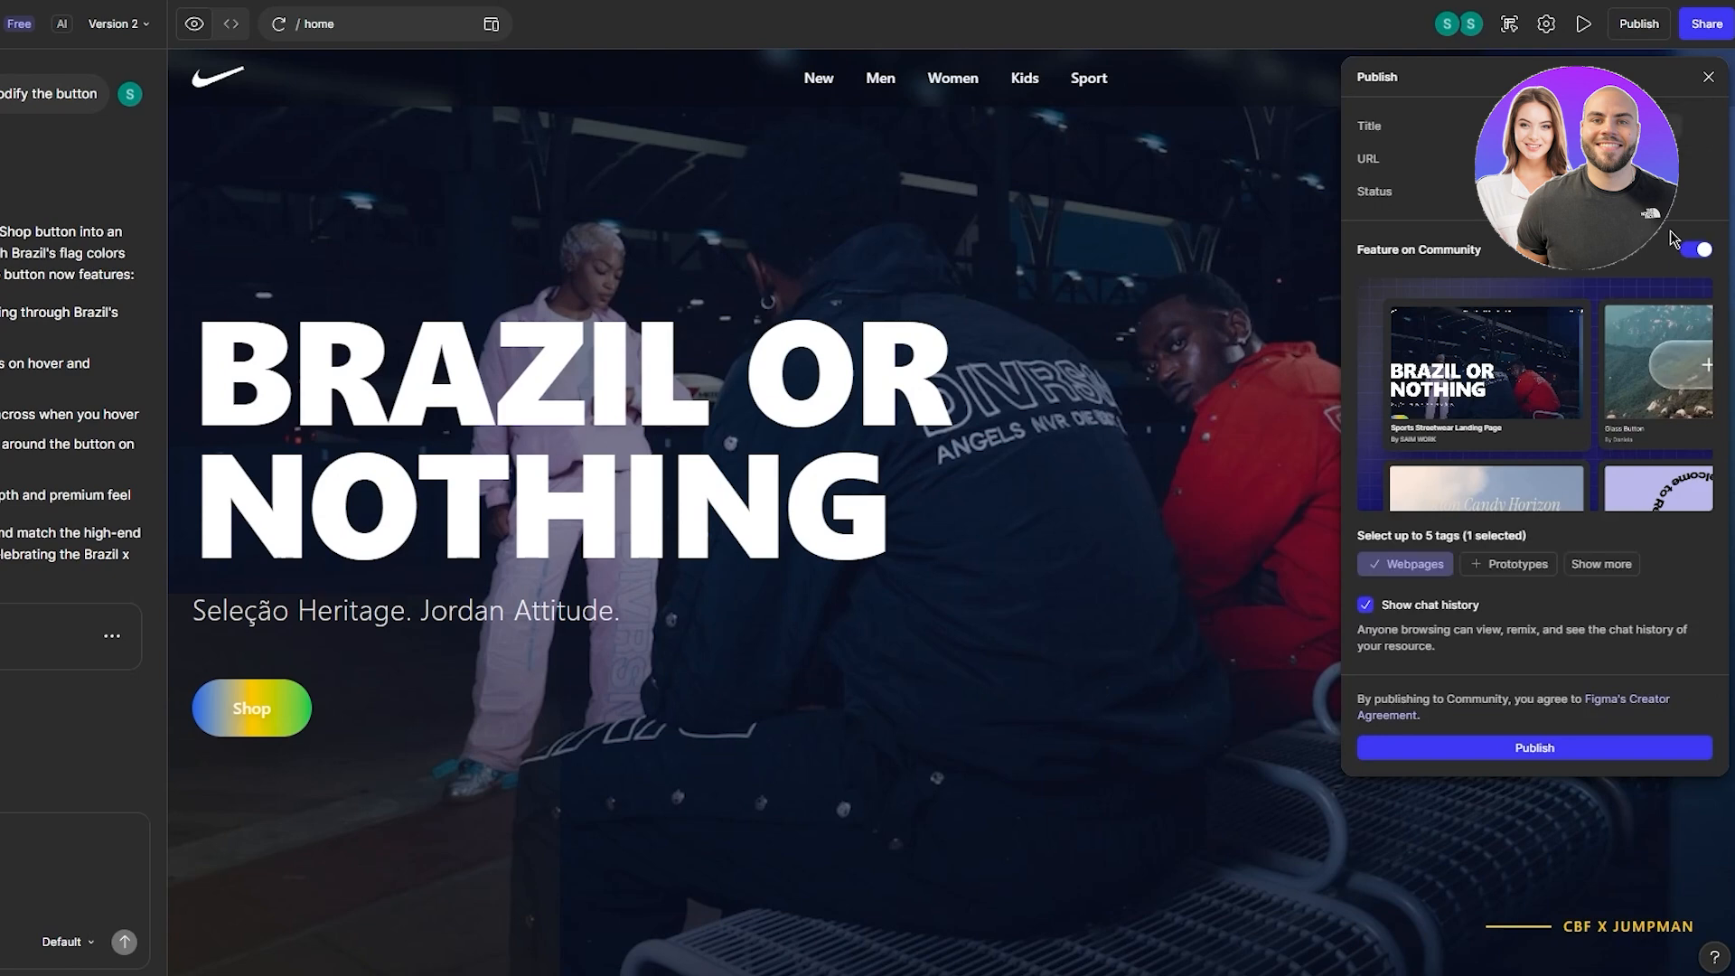
- Publish the Sports Streetwear Landing Page with Feature on Community enabled, then view its live site
{"action": "mouse_move", "coordinate": [1579, 420]}
{"action": "left_click", "coordinate": [1704, 250]}
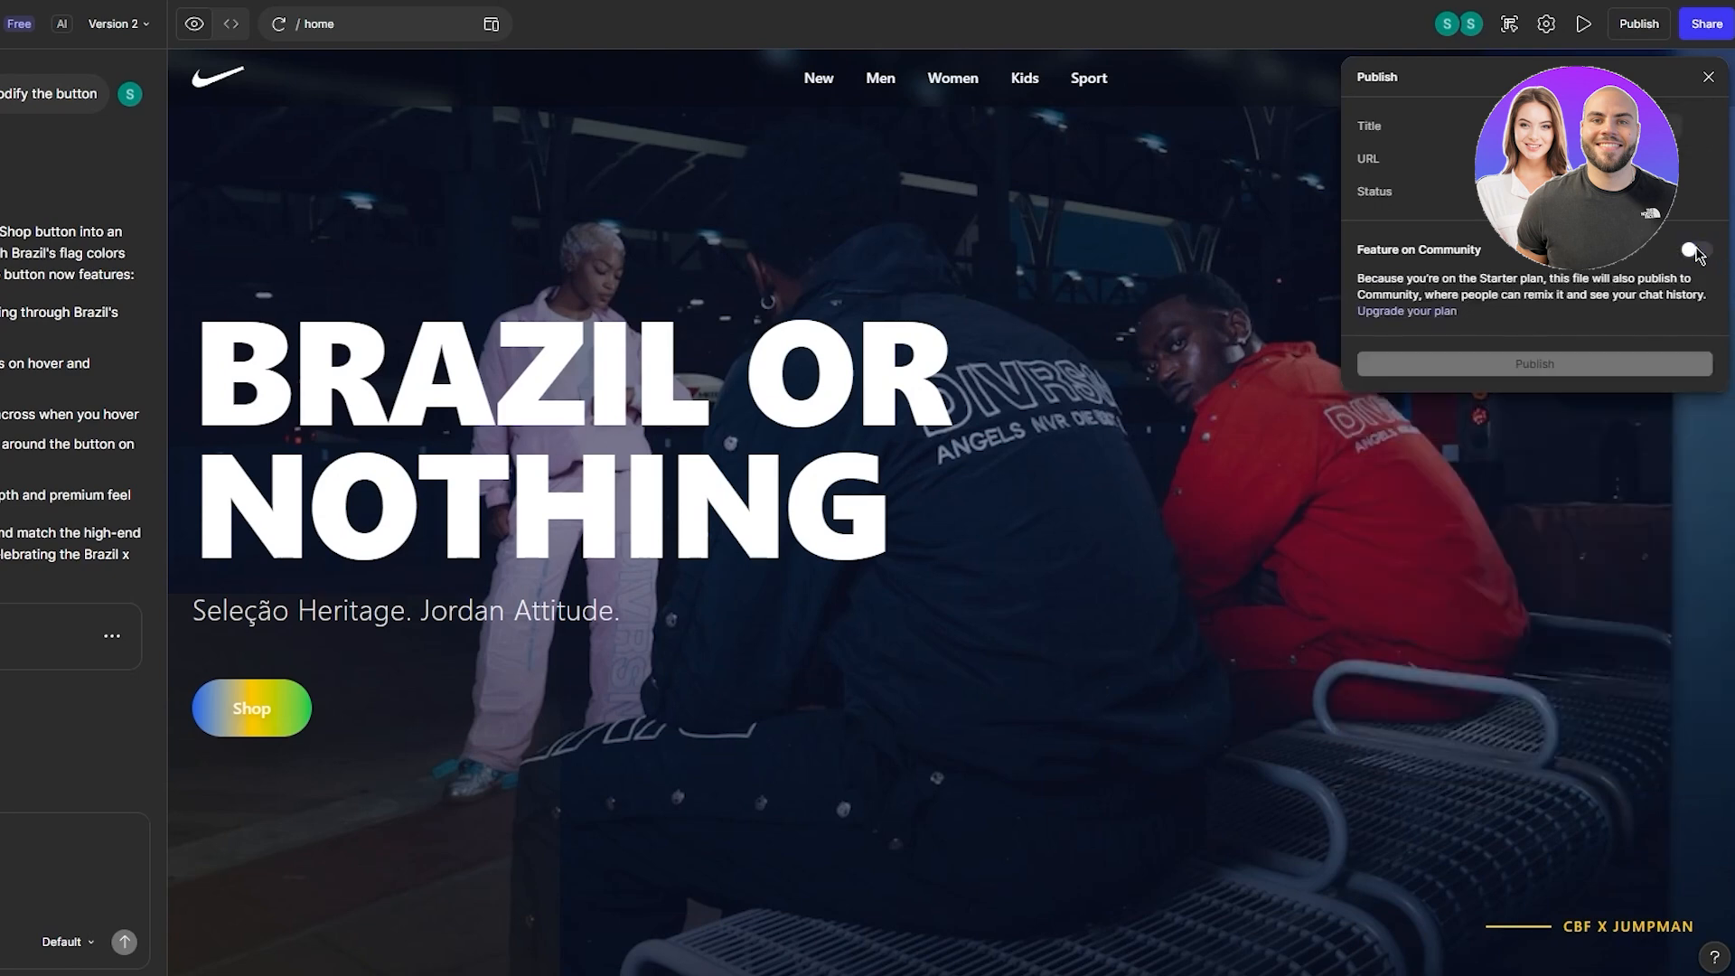
{"action": "left_click", "coordinate": [1695, 250]}
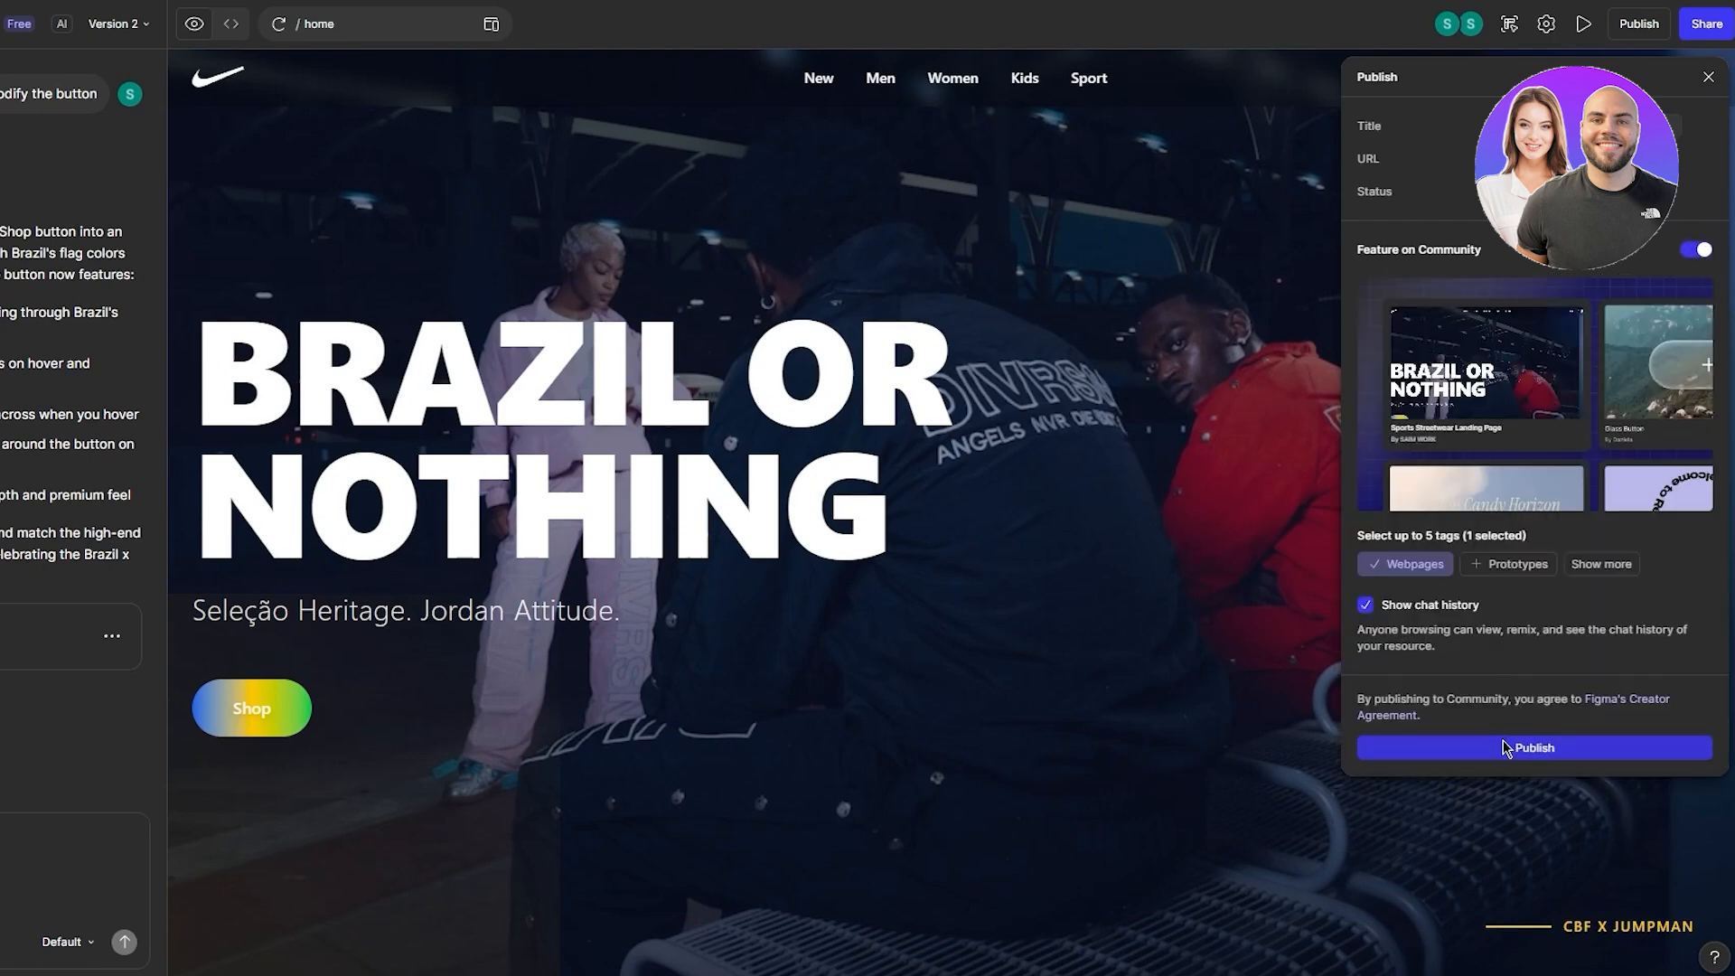
{"action": "left_click", "coordinate": [1509, 746]}
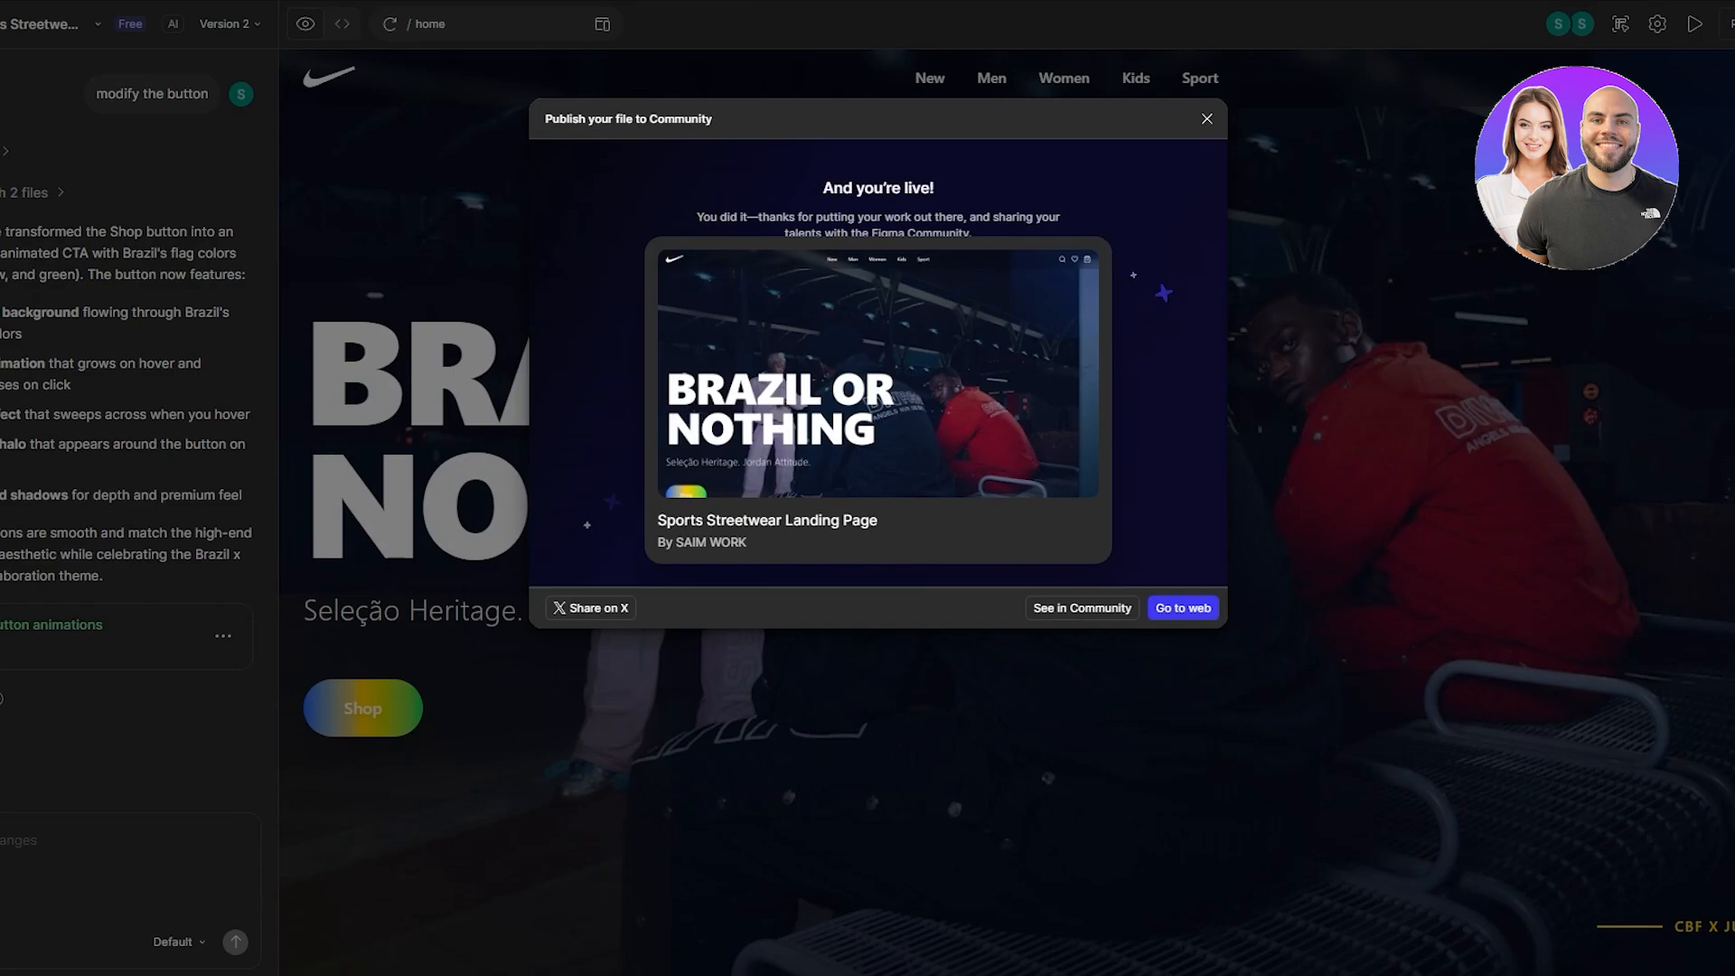
{"action": "left_click", "coordinate": [1182, 609]}
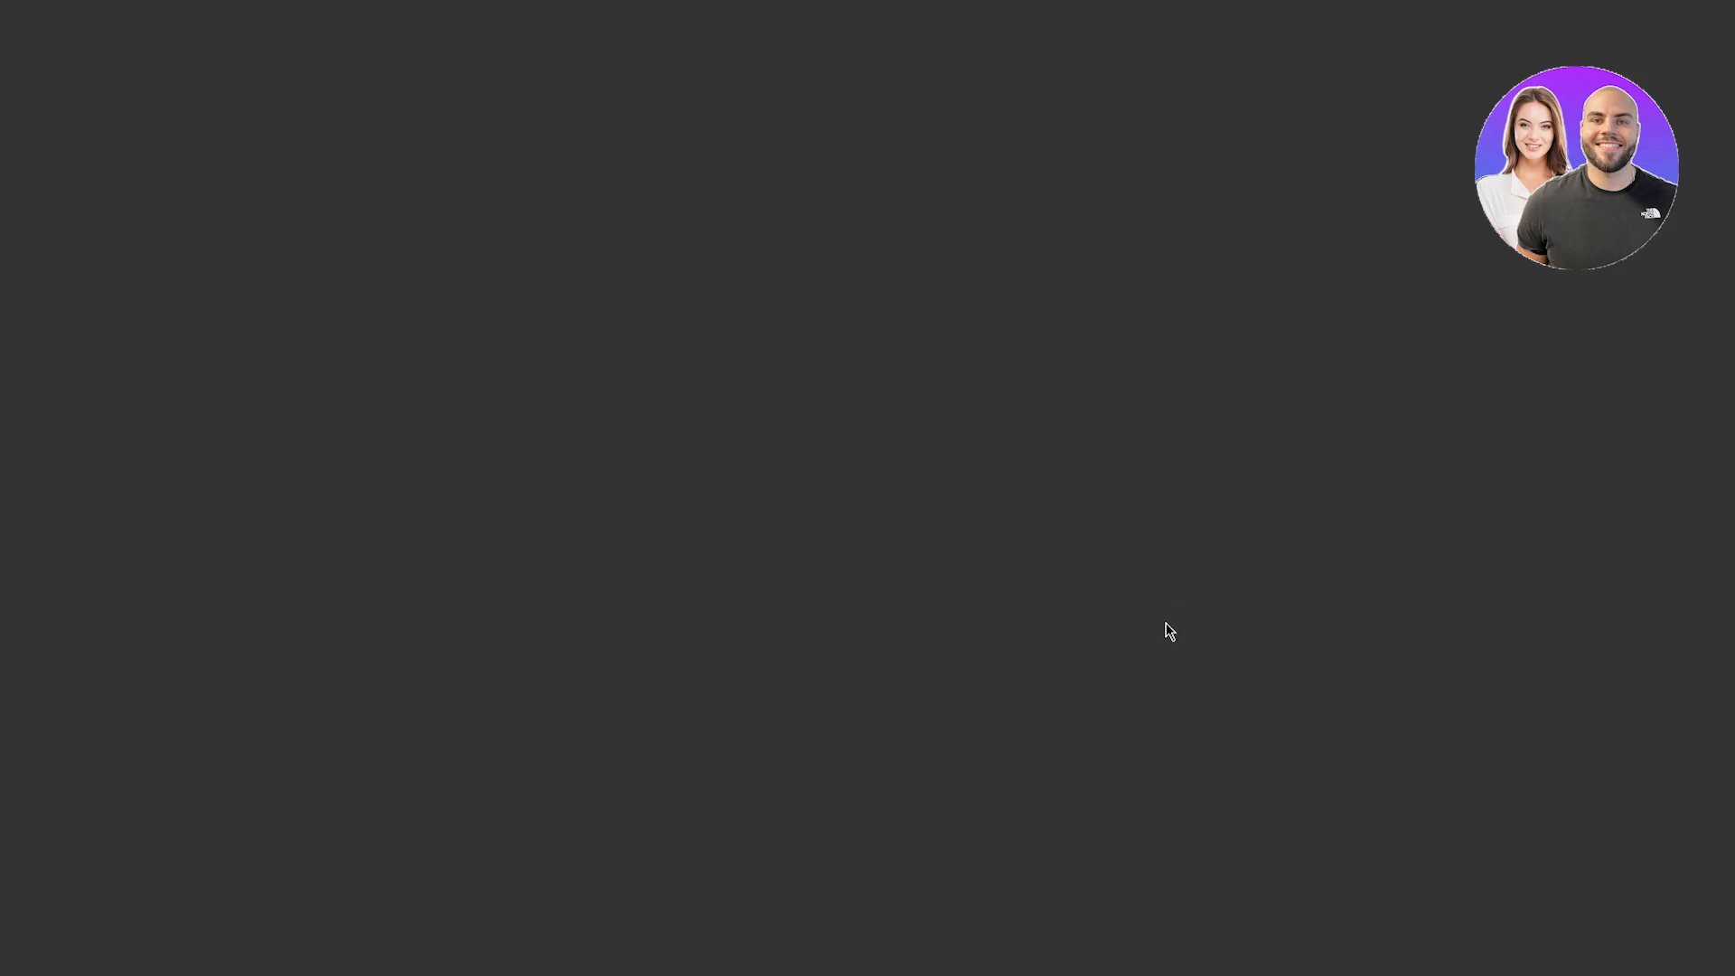